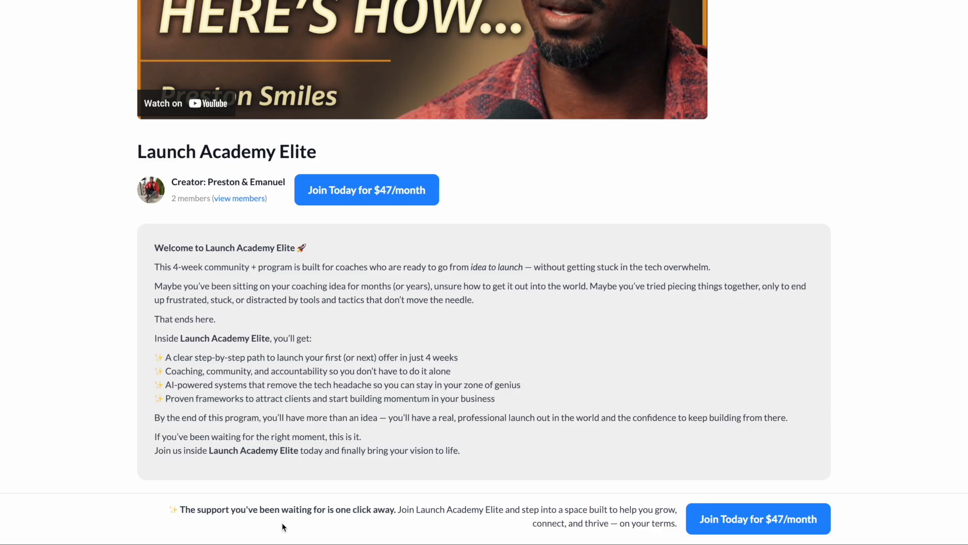
# Step: Review the desktop Launch Academy Elite join page and inspect it in a mobile preview sized for iPhone 14 Pro Max
pyautogui.scroll(2, 326, 449)
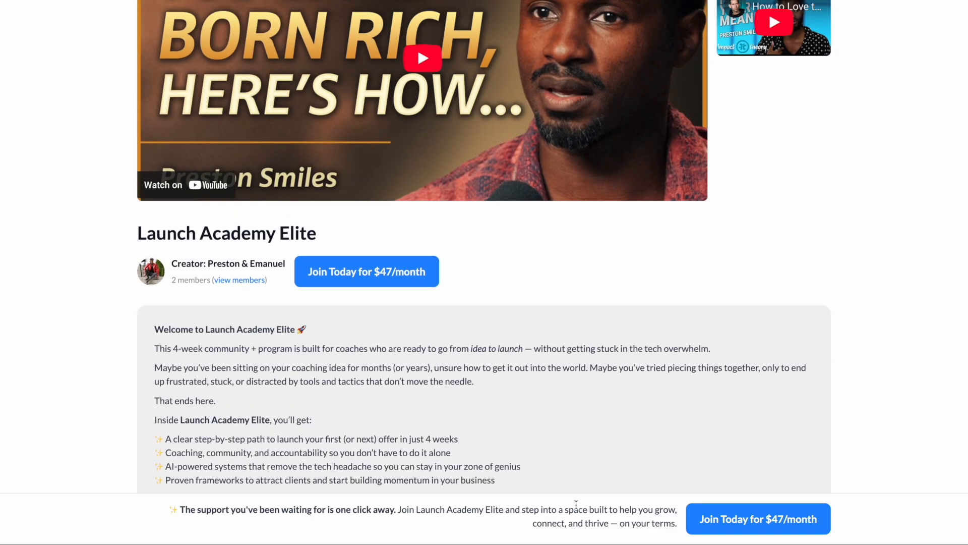
pyautogui.scroll(-1, 650, 494)
pyautogui.scroll(3, 649, 492)
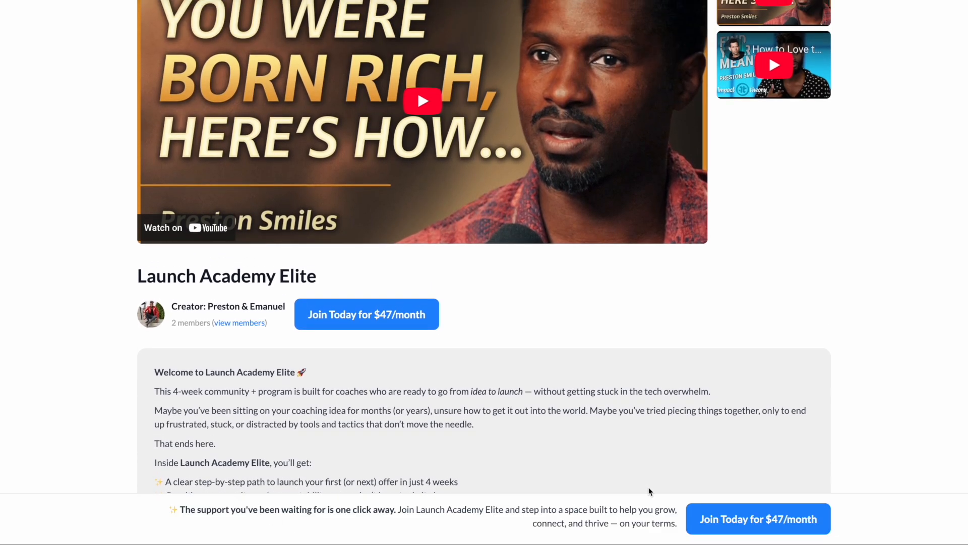
pyautogui.scroll(1, 649, 492)
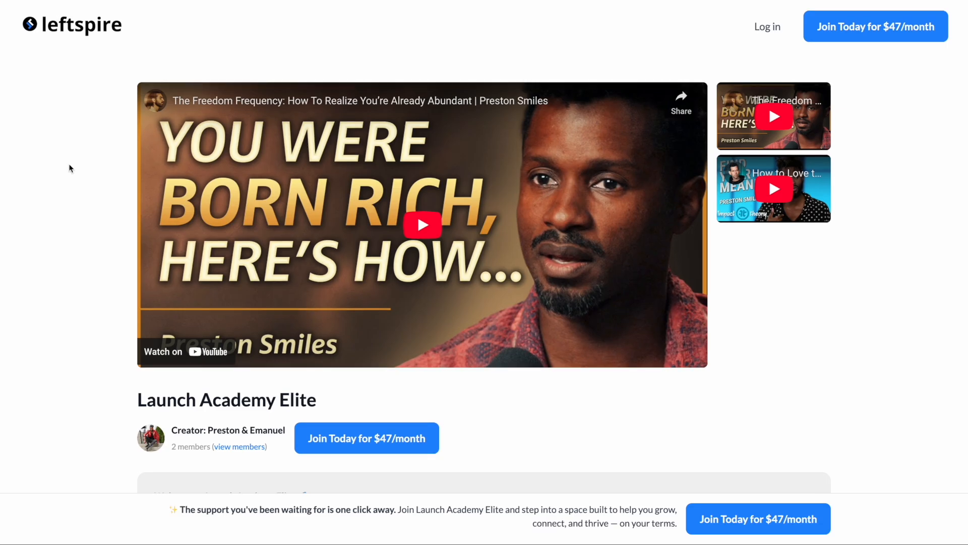
pyautogui.rightClick(70, 167)
pyautogui.click(93, 353)
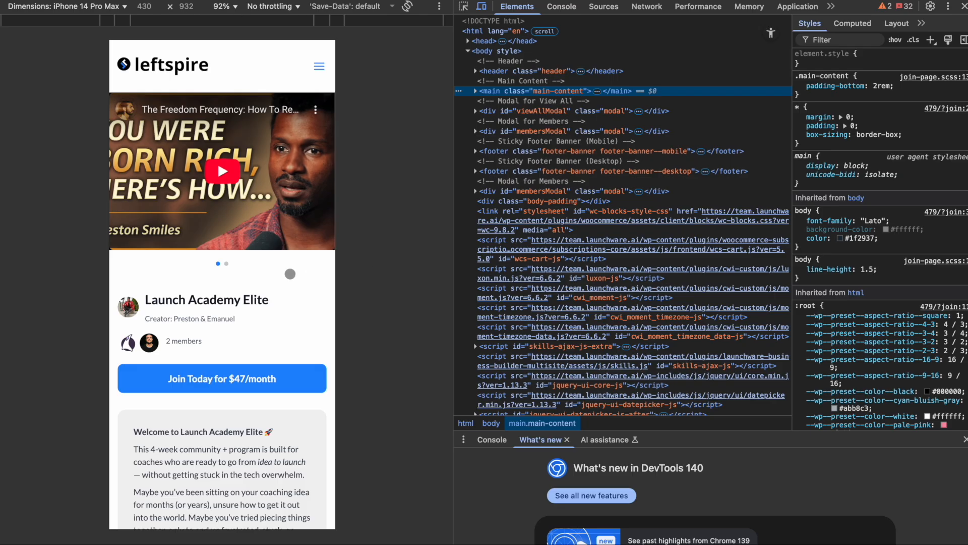
# Step: Check the mobile join page's header menu, hero video area and welcome description
pyautogui.click(320, 68)
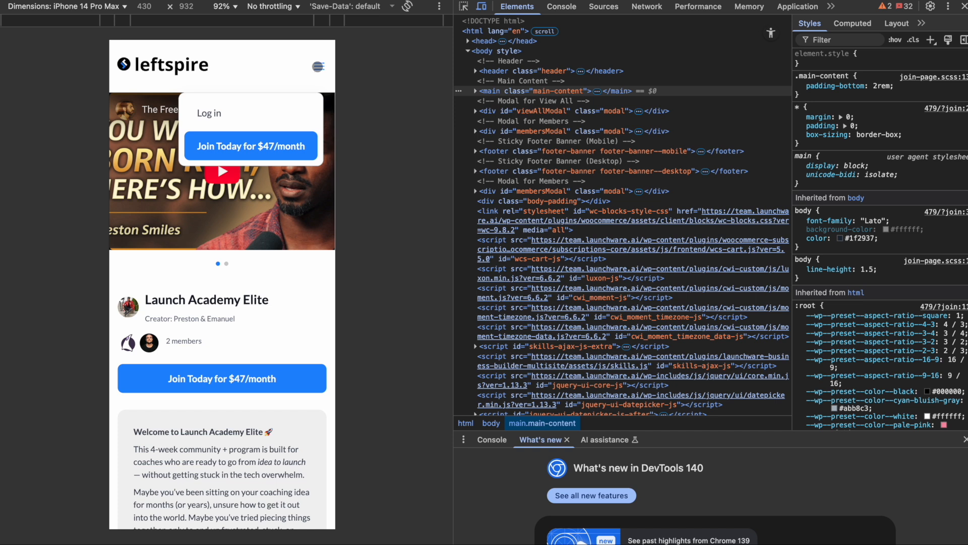
pyautogui.click(319, 66)
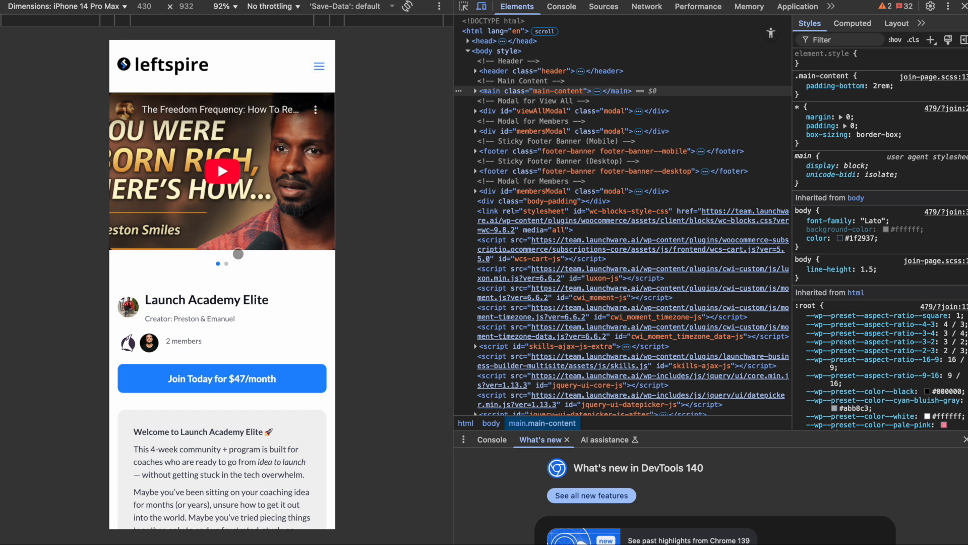
pyautogui.scroll(-4, 254, 221)
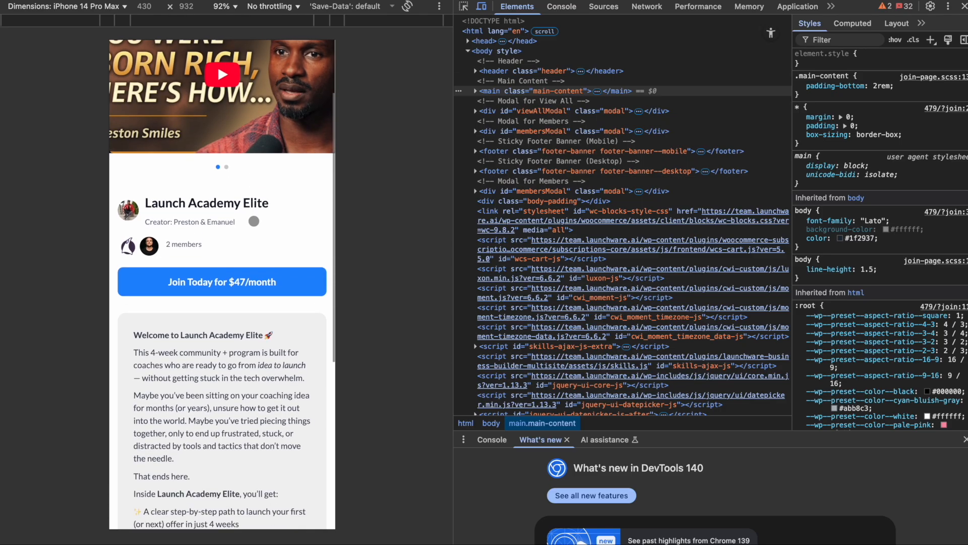
pyautogui.scroll(-3, 257, 206)
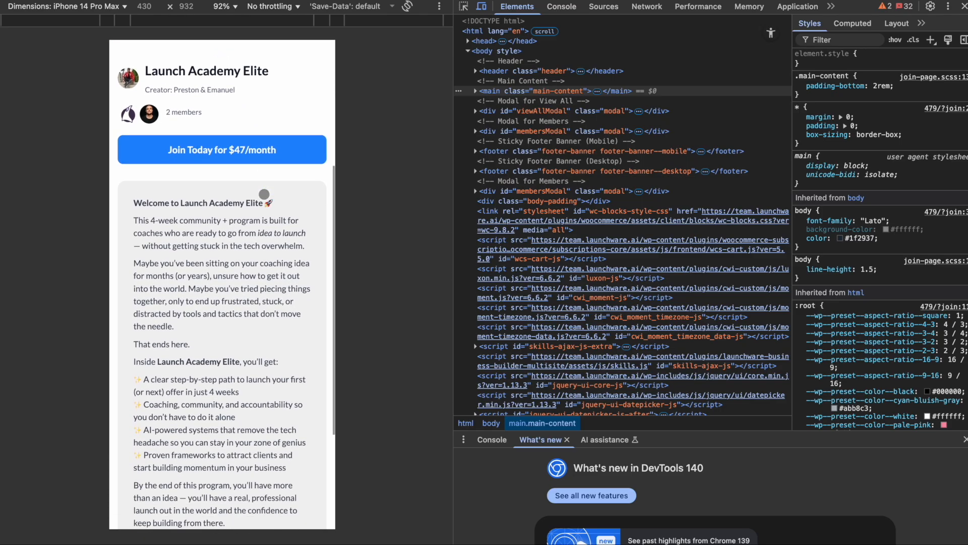
pyautogui.scroll(2, 265, 194)
pyautogui.scroll(-3, 265, 194)
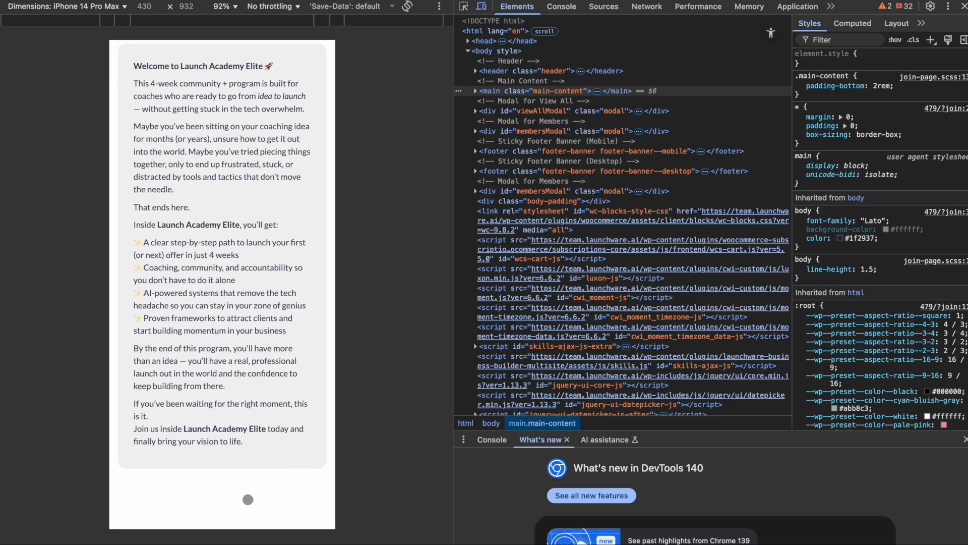
pyautogui.scroll(2, 191, 495)
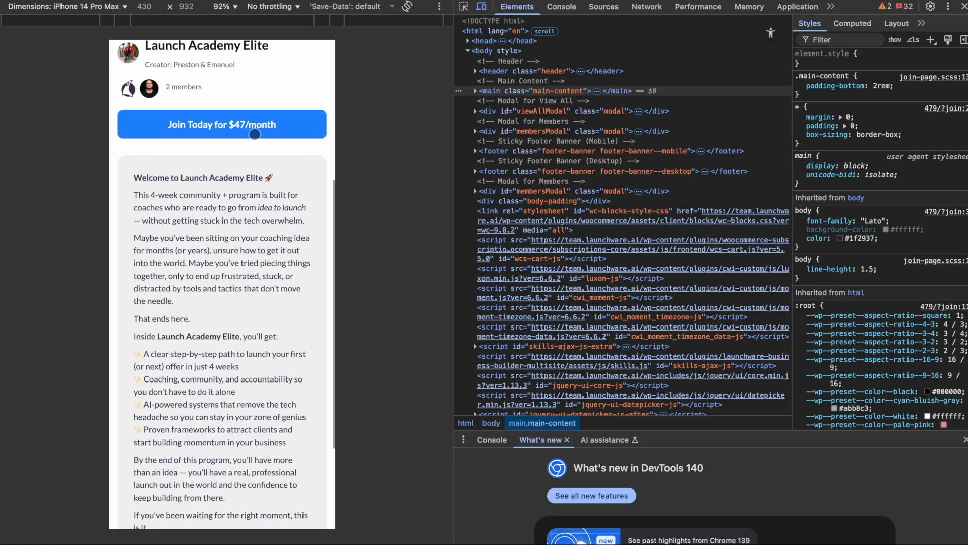
# Step: Open the mobile page's join form, look over its payment fields and order summary, and close it
pyautogui.scroll(-3, 254, 134)
pyautogui.scroll(3, 213, 459)
pyautogui.click(161, 111)
pyautogui.scroll(-3, 186, 112)
pyautogui.scroll(2, 185, 112)
pyautogui.scroll(-2, 185, 112)
pyautogui.scroll(2, 185, 112)
pyautogui.scroll(3, 185, 112)
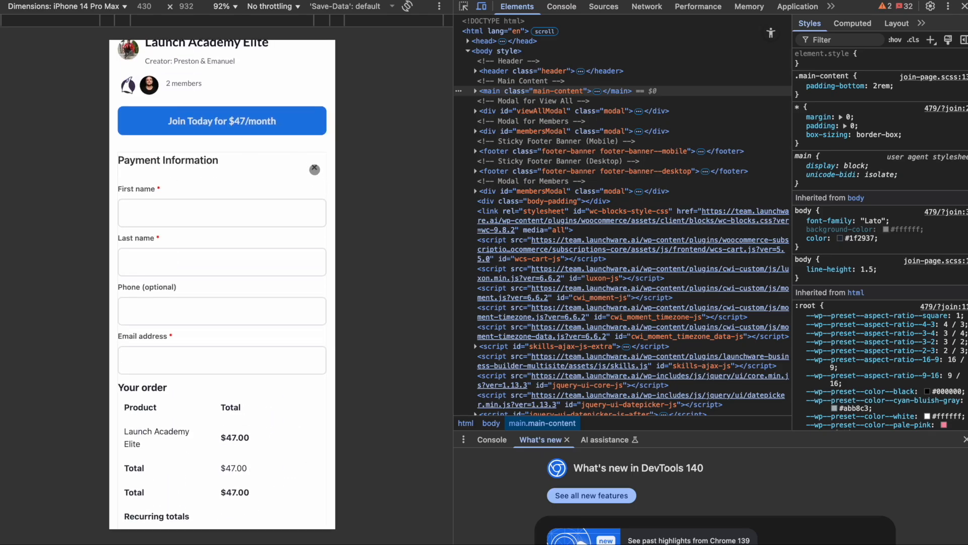
pyautogui.click(315, 168)
pyautogui.scroll(5, 291, 183)
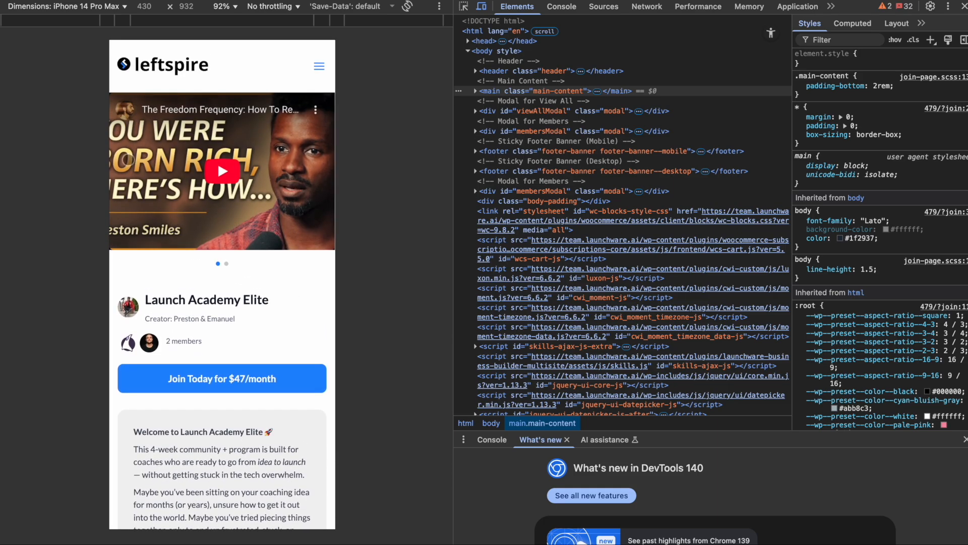
# Step: Close the inspector and open the Launch Academy Elite community for editing from Launchware's Business Builder
pyautogui.click(963, 7)
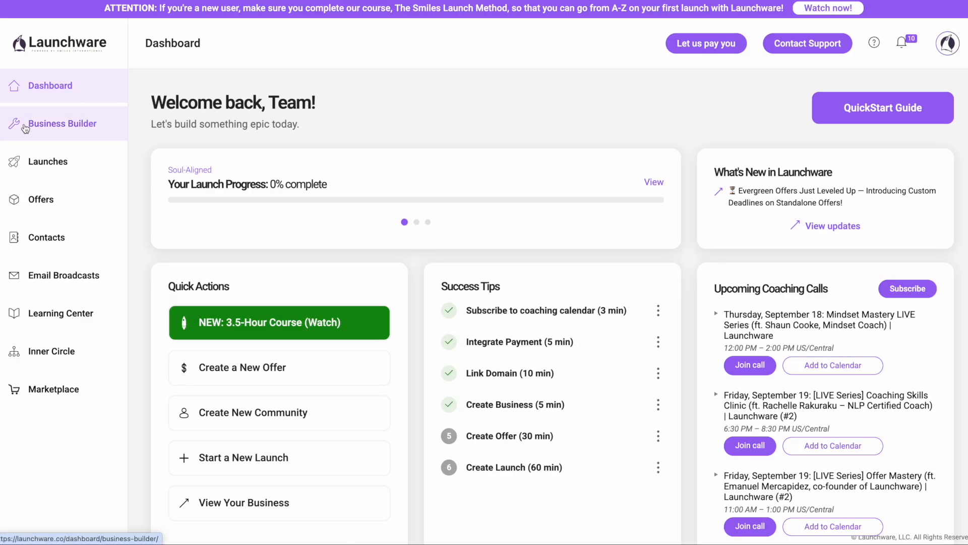
pyautogui.click(91, 122)
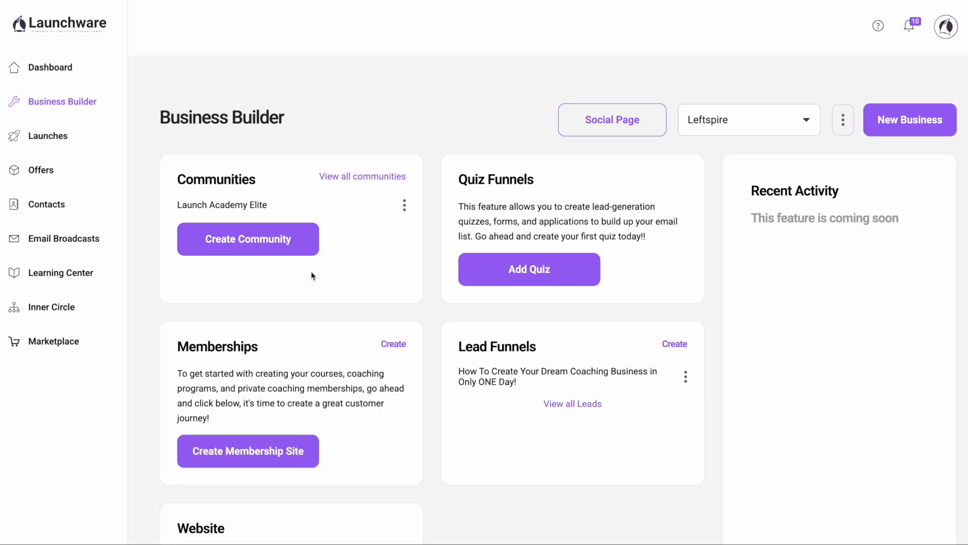
pyautogui.click(404, 204)
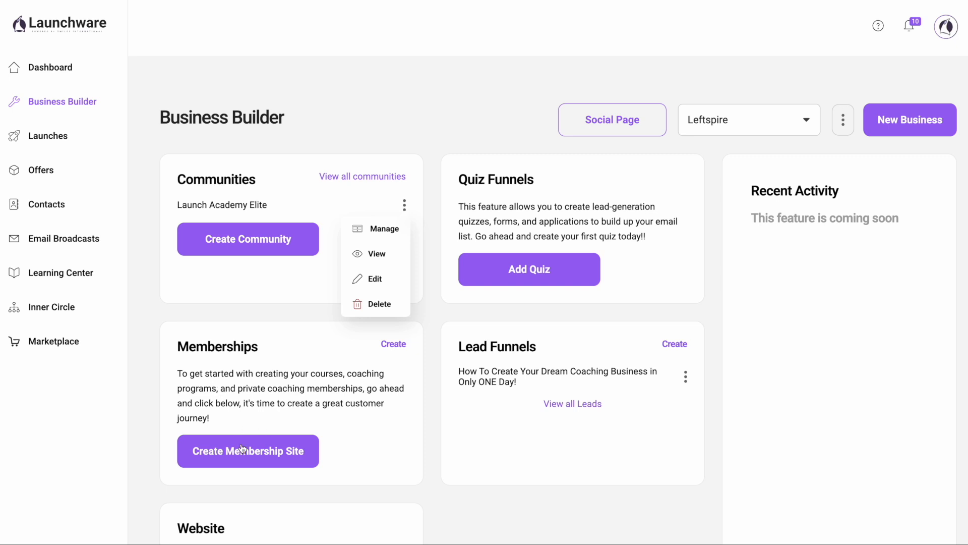
pyautogui.click(376, 278)
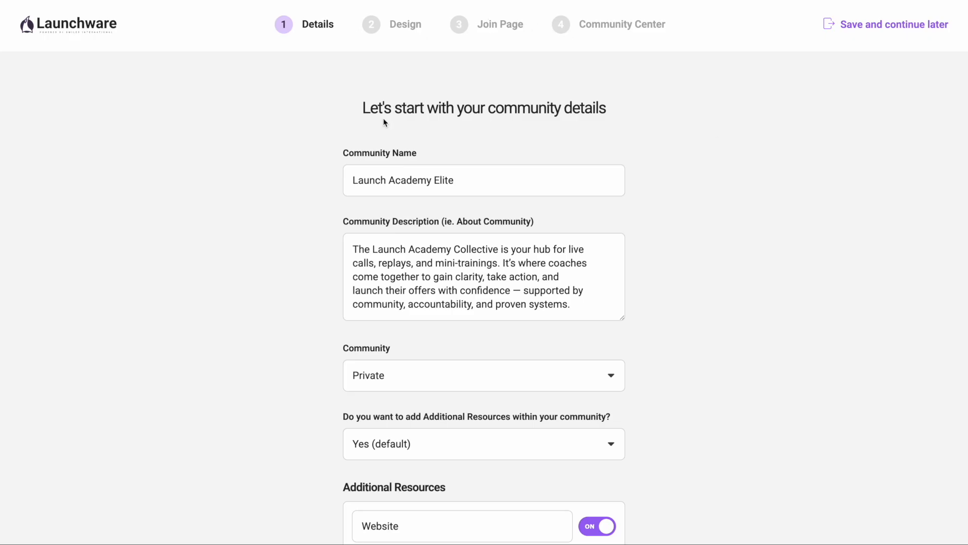
# Step: Review the community's details and additional resources, continue to Design, and publish the design to reach the Join Page stage
pyautogui.scroll(-8, 720, 384)
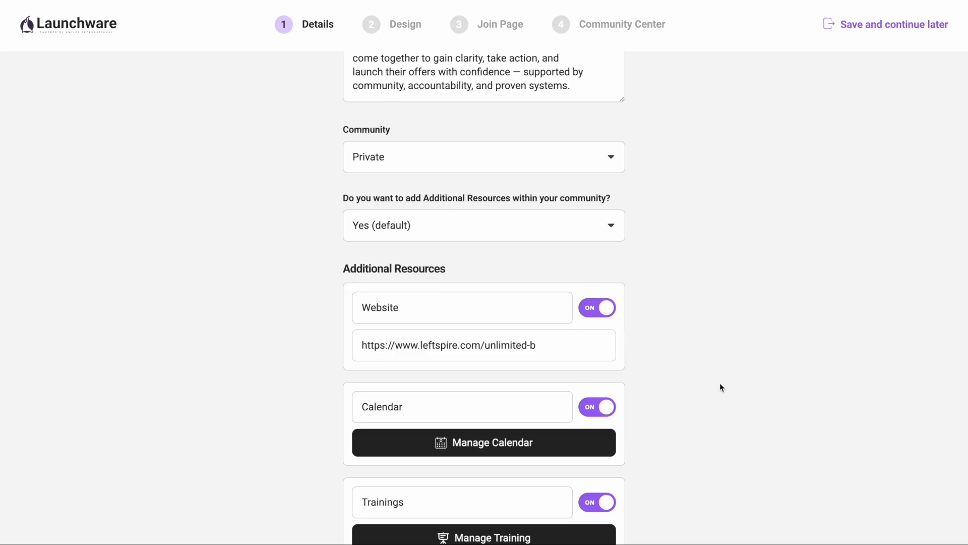
pyautogui.scroll(-6, 720, 382)
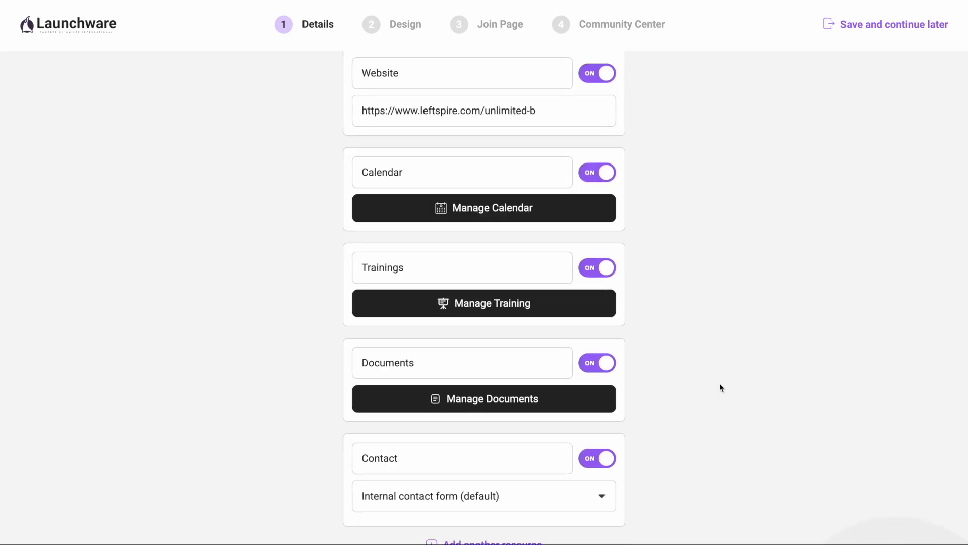
pyautogui.click(469, 465)
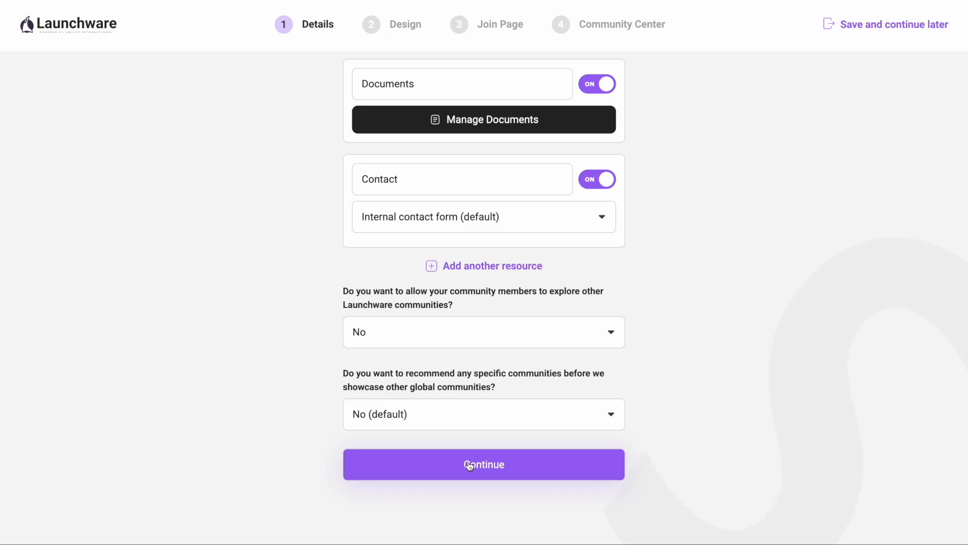
pyautogui.click(469, 465)
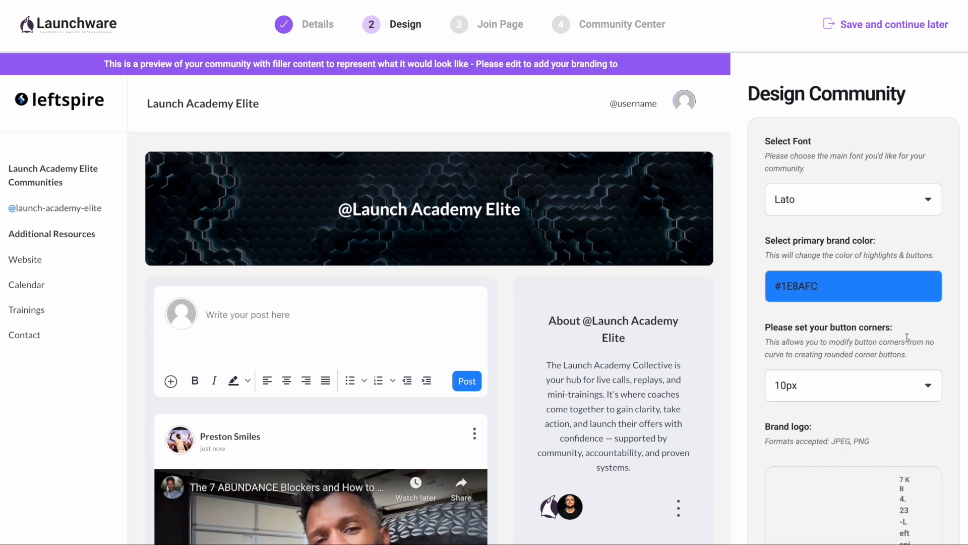
pyautogui.scroll(-15, 758, 350)
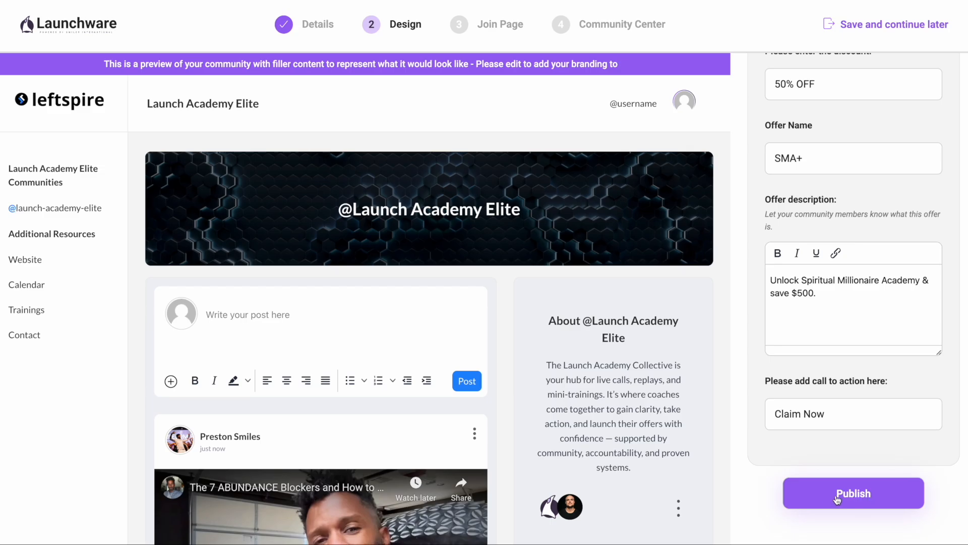
pyautogui.click(875, 500)
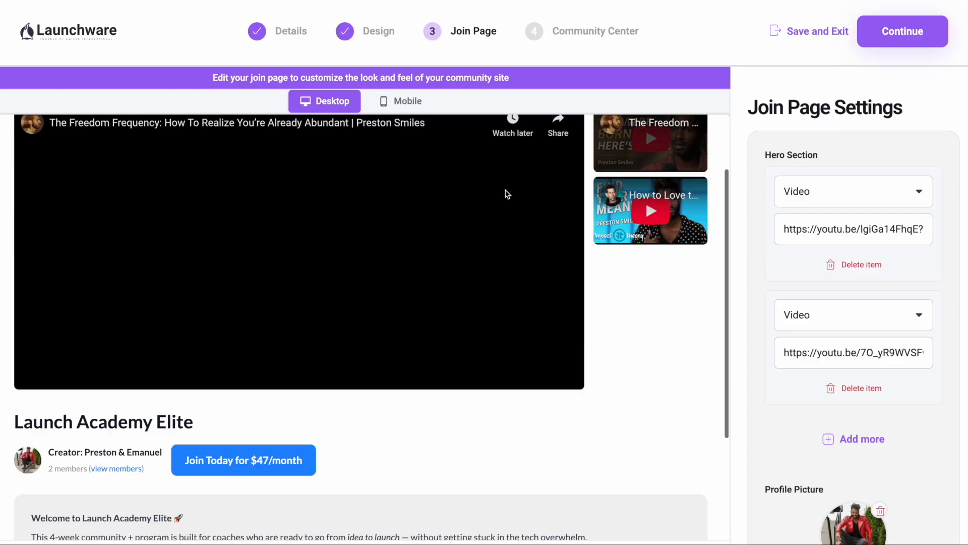
# Step: Review the desktop join page preview, copy the first hero video's link, and delete both videos from the Hero Section
pyautogui.scroll(1, 495, 212)
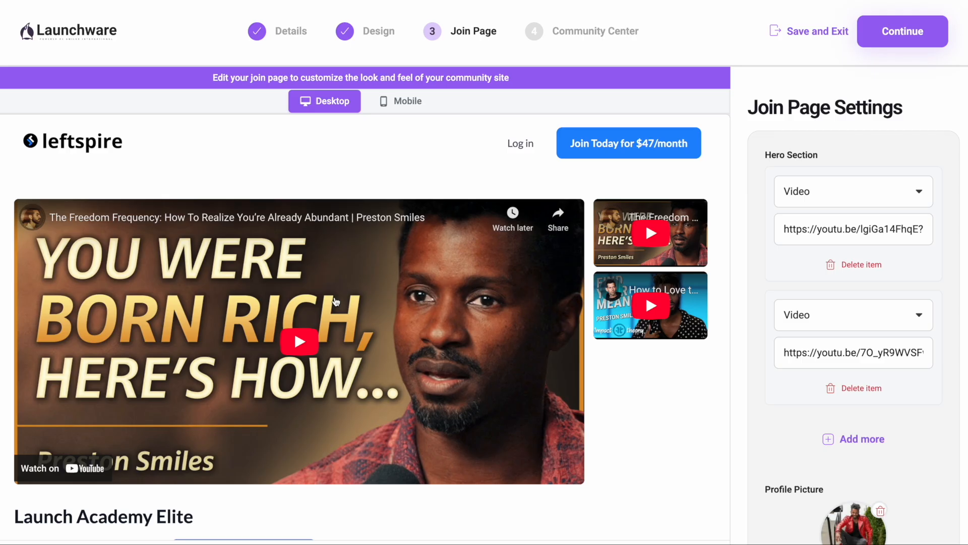
pyautogui.scroll(-2, 336, 302)
pyautogui.scroll(-4, 480, 309)
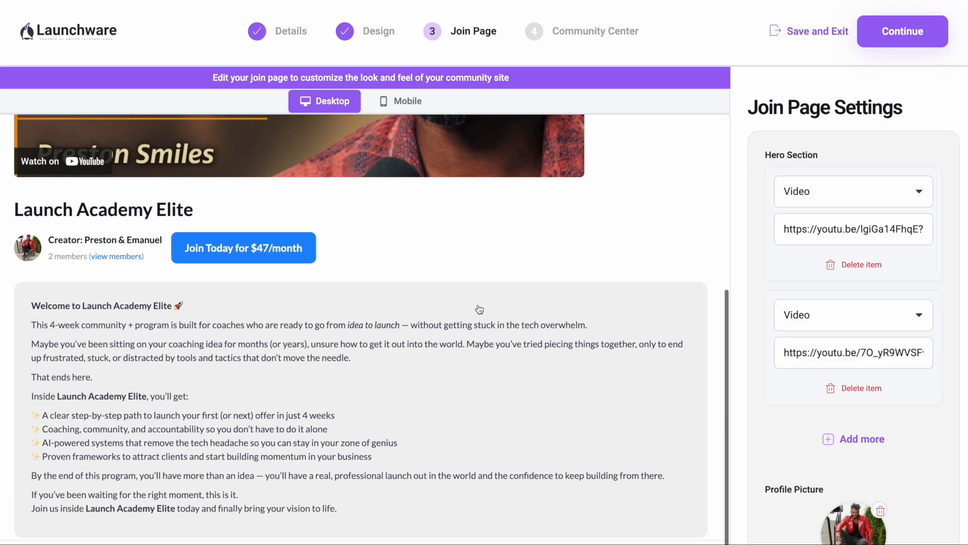
pyautogui.scroll(-2, 479, 309)
pyautogui.scroll(8, 479, 309)
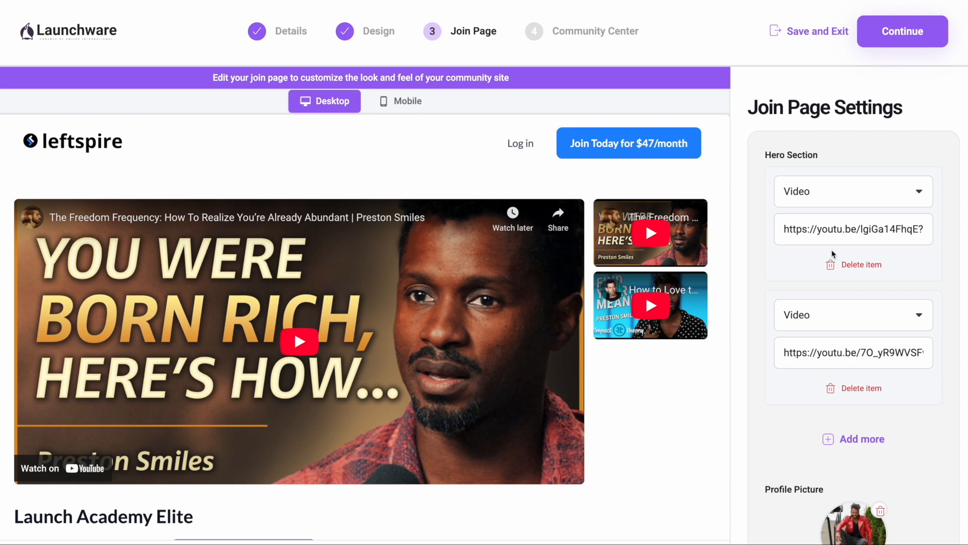
pyautogui.tripleClick(839, 236)
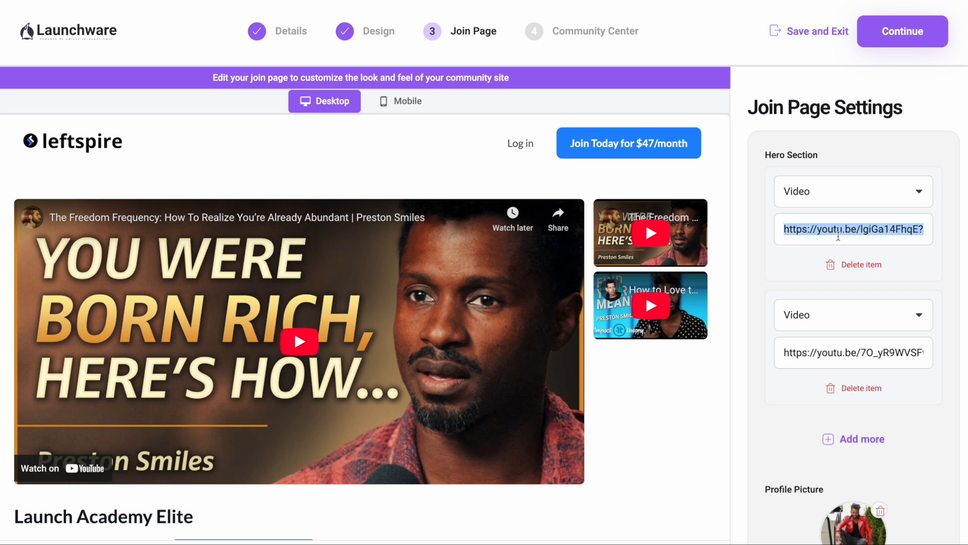
pyautogui.click(852, 264)
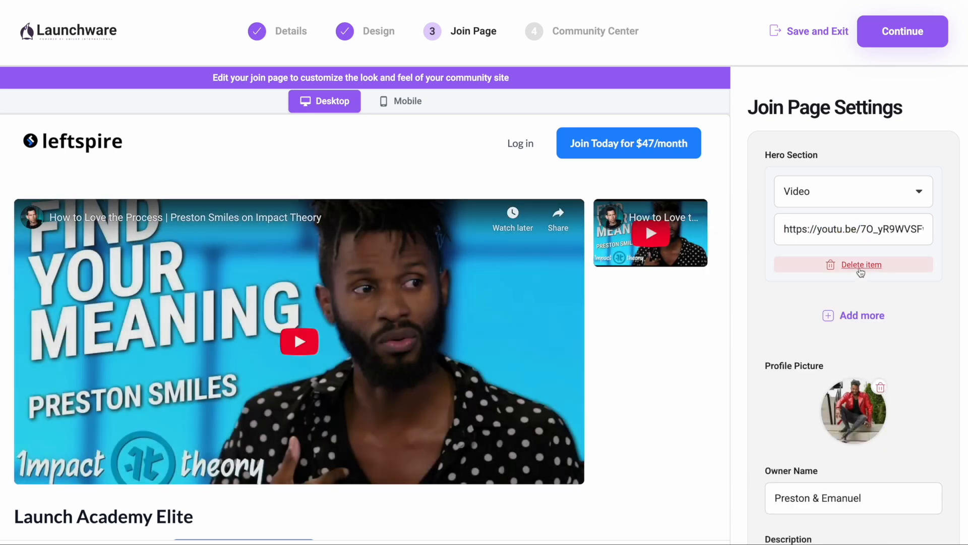
pyautogui.click(858, 264)
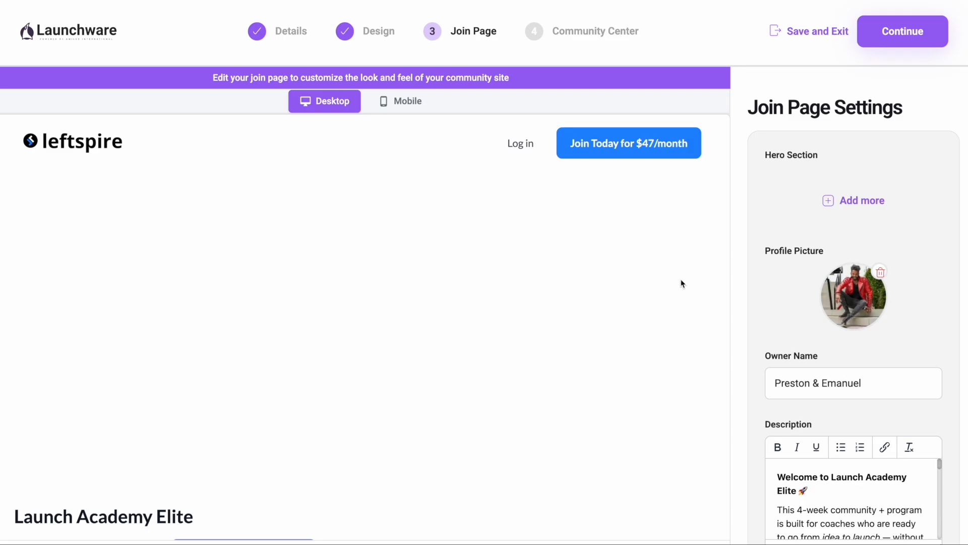
# Step: Upload the "Welcome to doing the actual work" image as the first hero item and add a second video item using the copied YouTube link
pyautogui.click(854, 201)
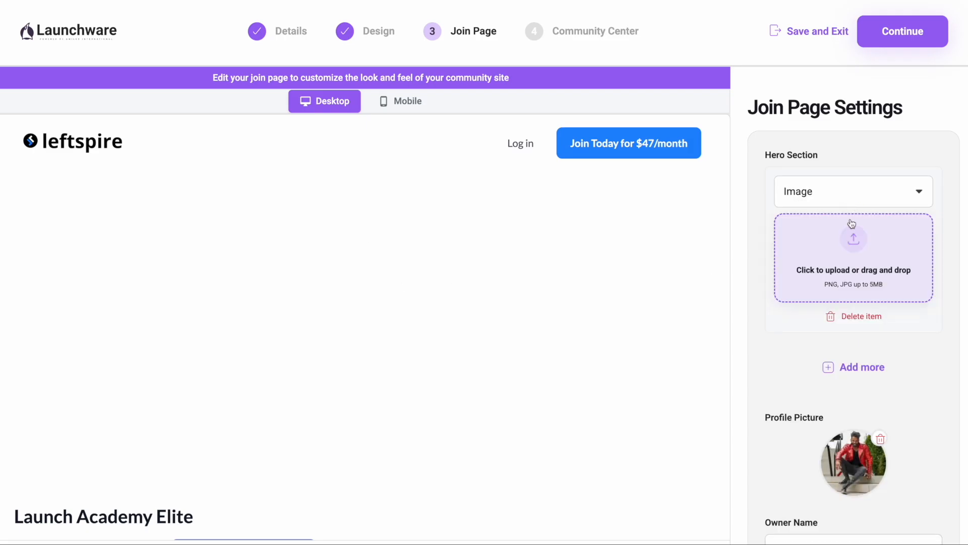
pyautogui.click(853, 237)
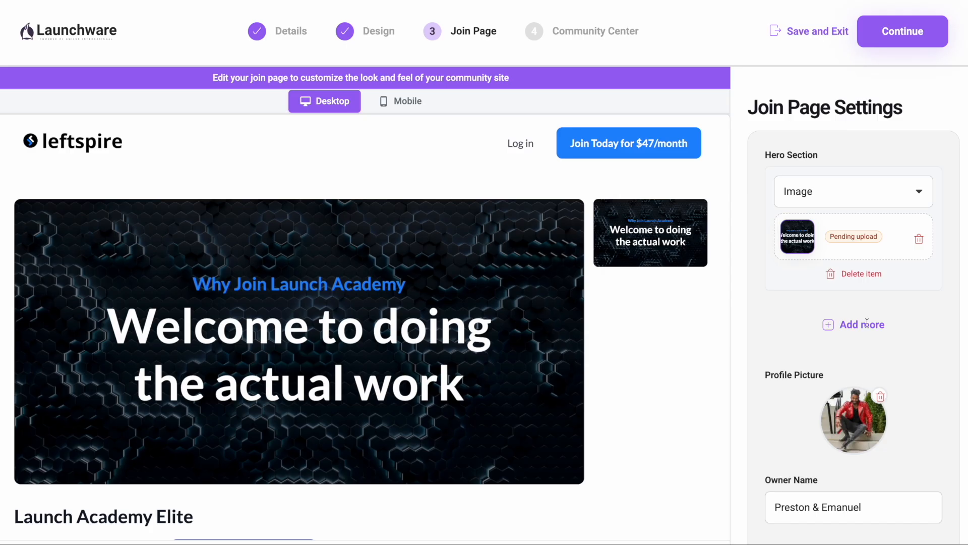
pyautogui.click(866, 322)
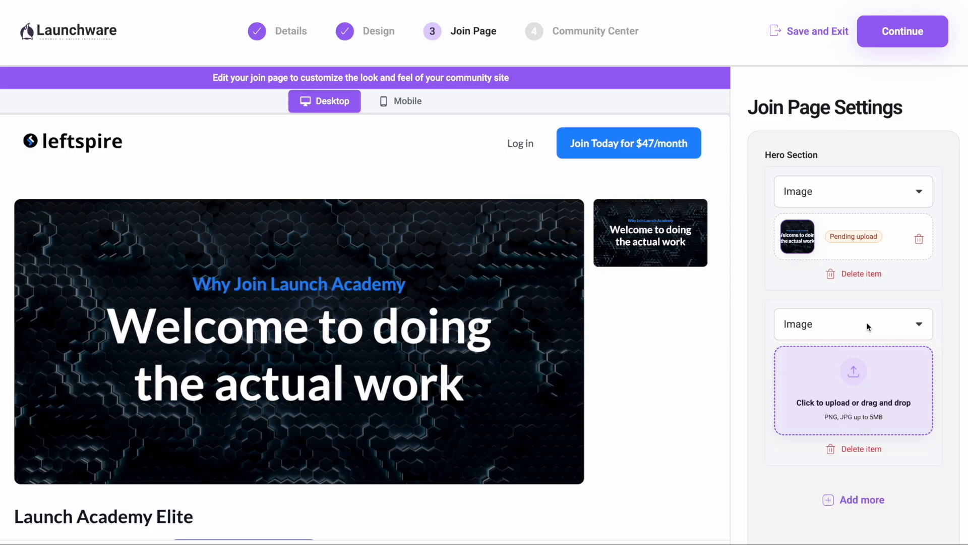
pyautogui.click(834, 325)
pyautogui.click(824, 337)
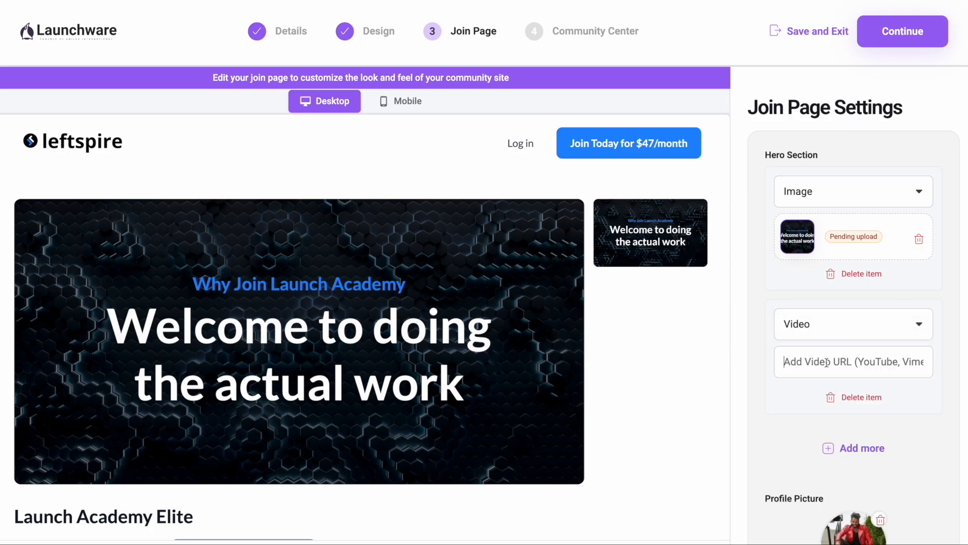
pyautogui.click(827, 362)
pyautogui.hotkey('ctrl', 'v')
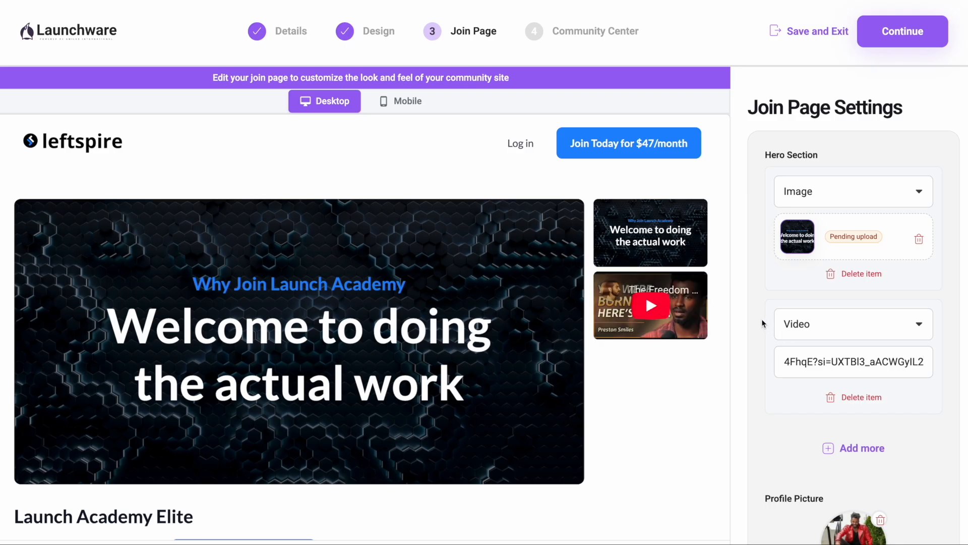
pyautogui.scroll(-2, 762, 318)
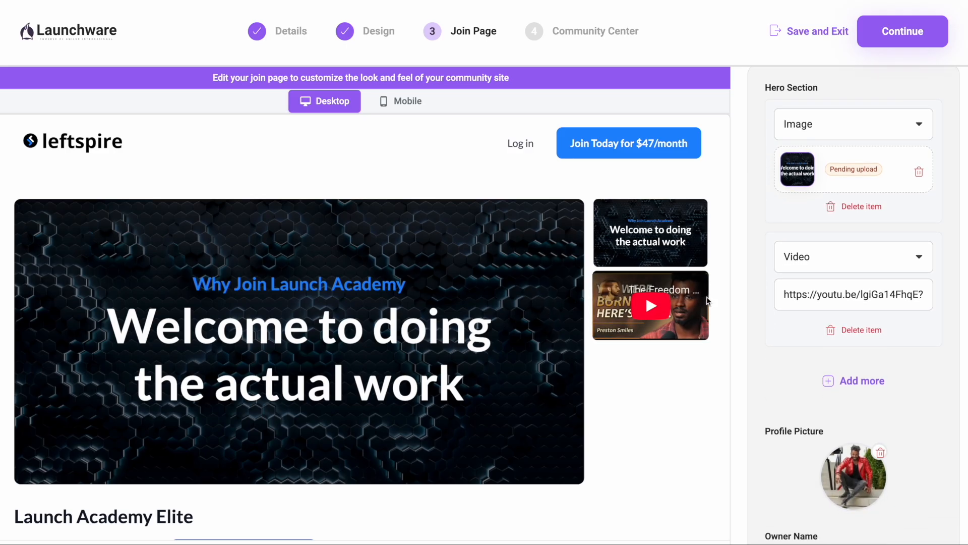
pyautogui.scroll(-1, 785, 353)
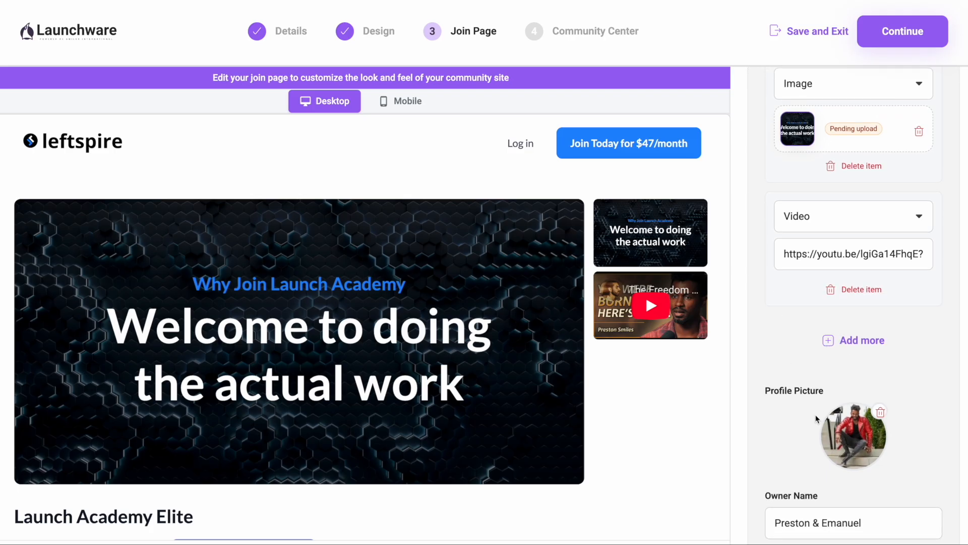
# Step: Enlarge the join page's Description editor below the profile picture and owner name
pyautogui.scroll(-3, 818, 419)
pyautogui.scroll(-4, 429, 423)
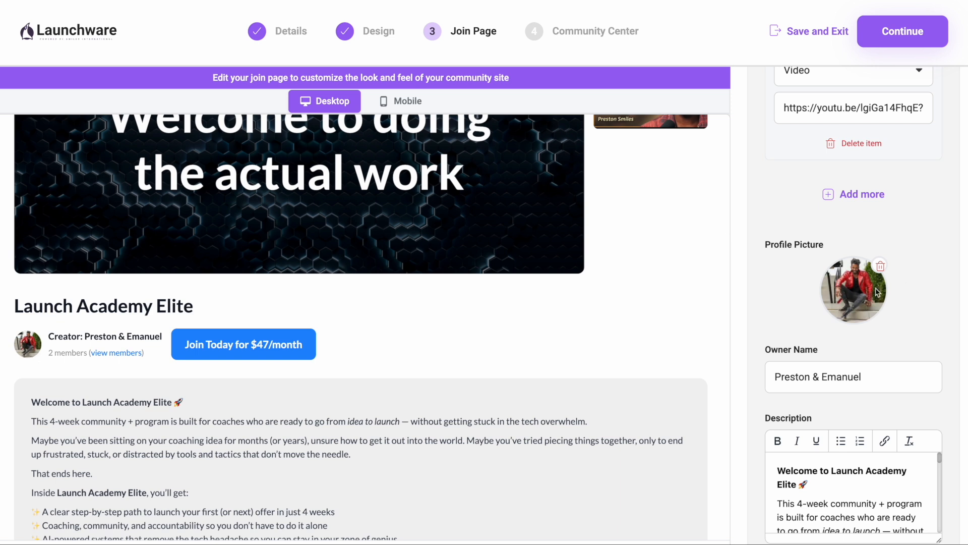
pyautogui.scroll(-2, 877, 292)
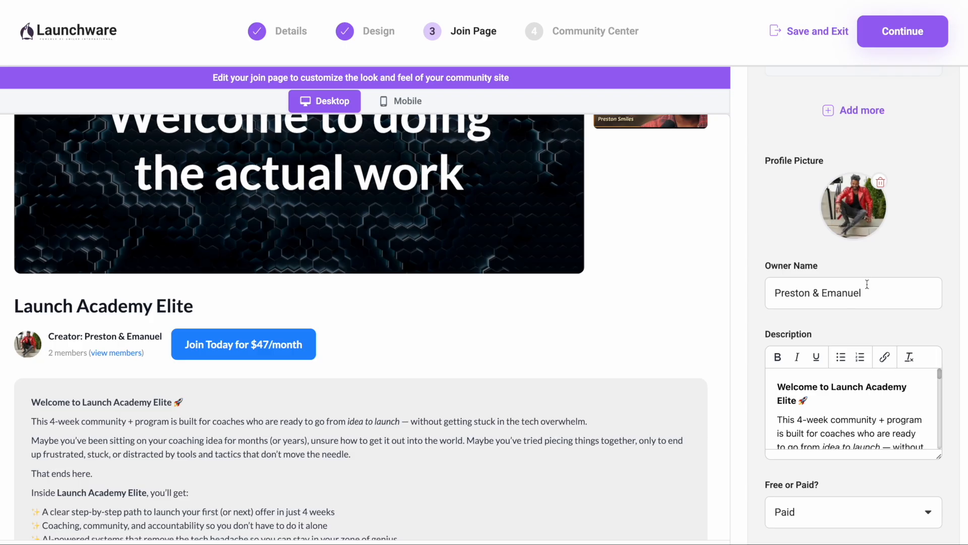
pyautogui.scroll(-4, 903, 332)
pyautogui.moveTo(939, 286); pyautogui.dragTo(937, 436)
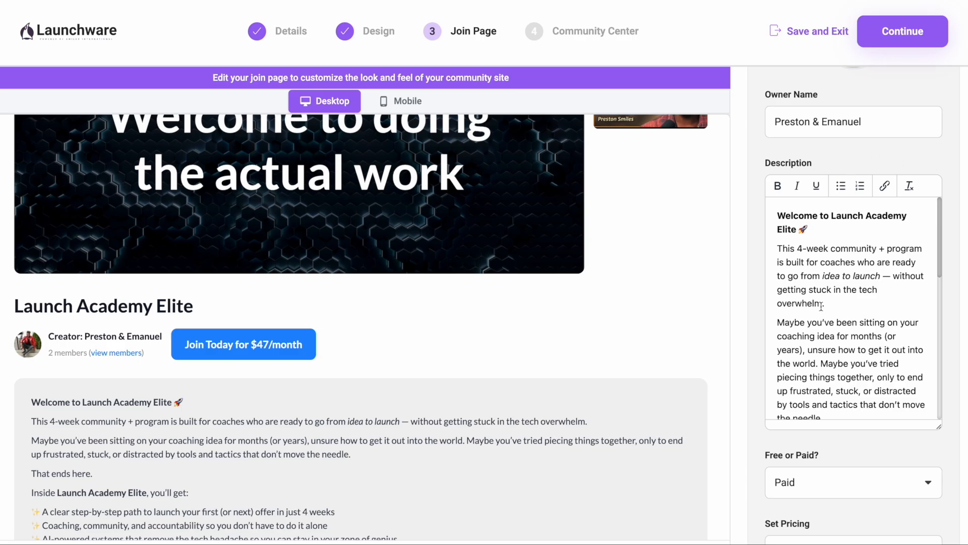
# Step: Compare the community description in the Description editor with its formatting in the desktop join page preview
pyautogui.scroll(-3, 479, 458)
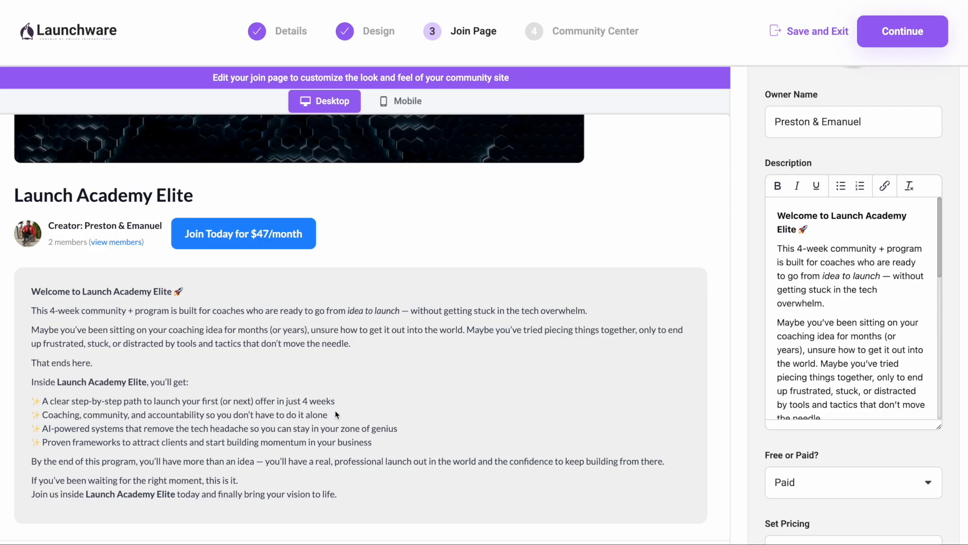
pyautogui.scroll(-2, 881, 350)
pyautogui.scroll(-3, 881, 351)
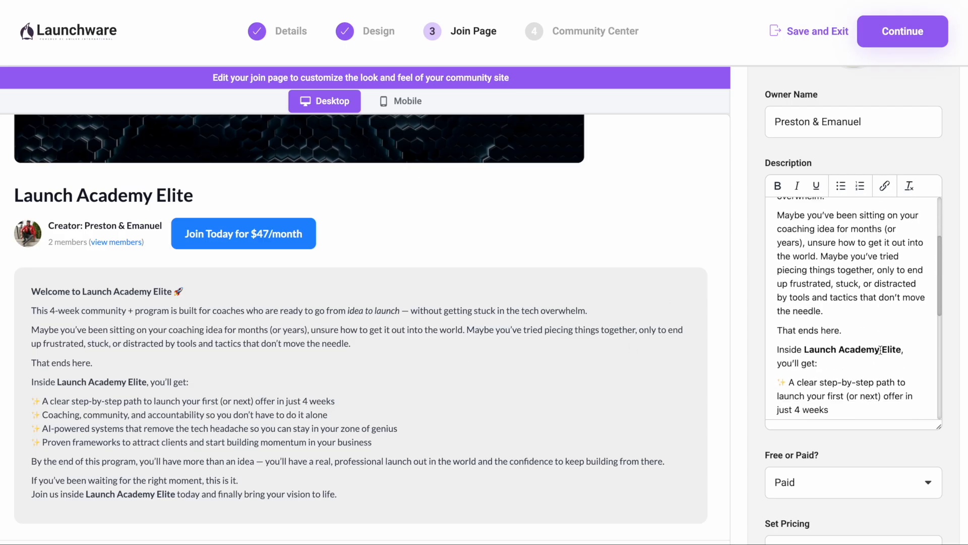
pyautogui.scroll(5, 880, 328)
pyautogui.scroll(2, 311, 126)
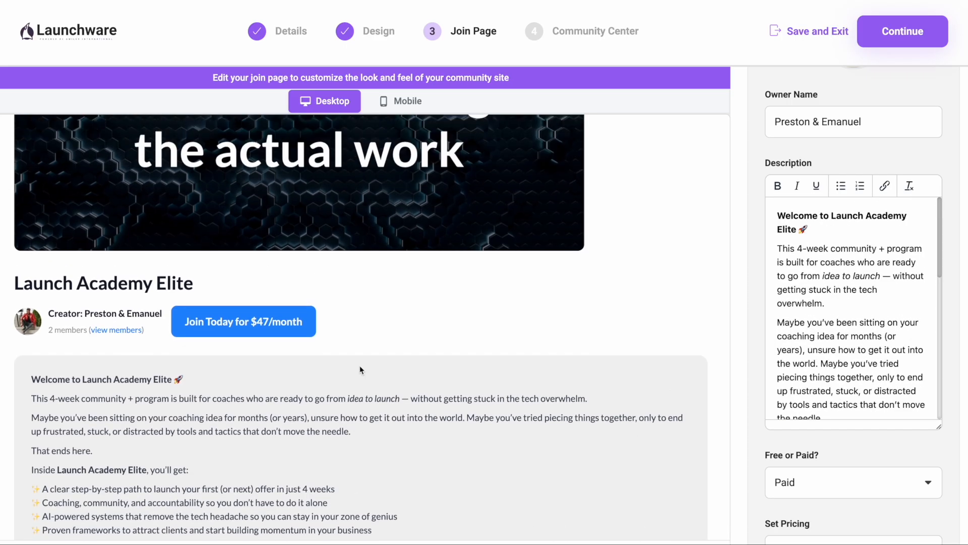
pyautogui.scroll(-2, 300, 327)
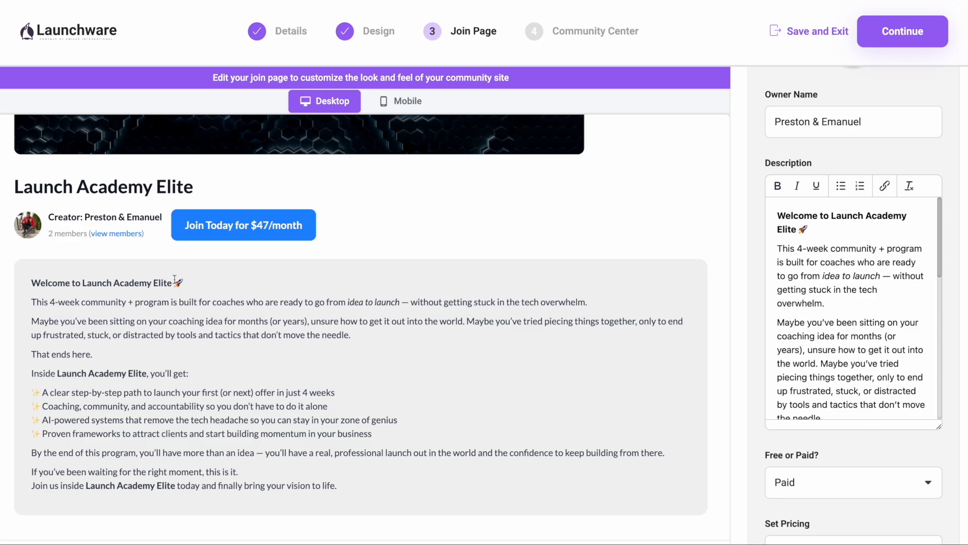
pyautogui.scroll(1, 238, 255)
pyautogui.scroll(4, 347, 305)
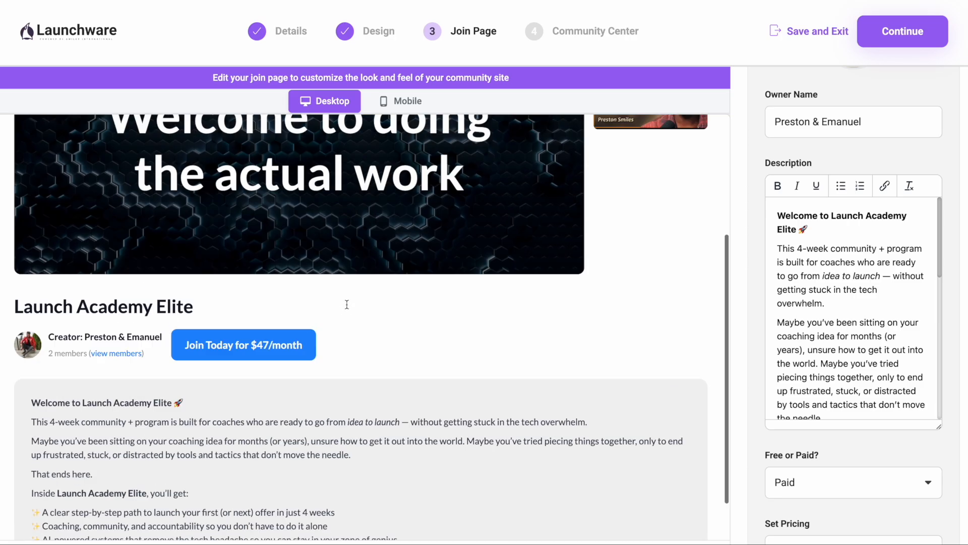
pyautogui.scroll(-5, 299, 357)
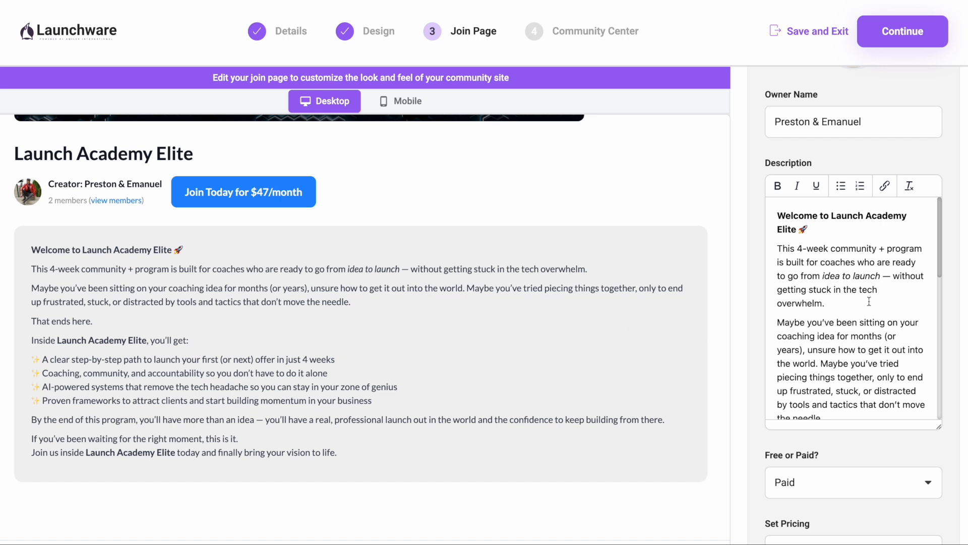
pyautogui.scroll(-5, 869, 301)
pyautogui.scroll(-2, 869, 302)
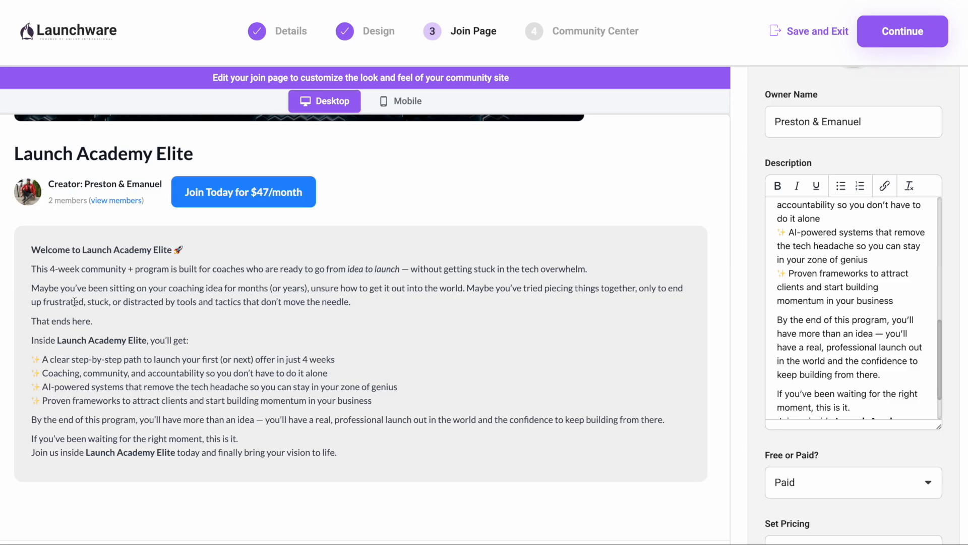
pyautogui.scroll(-1, 130, 288)
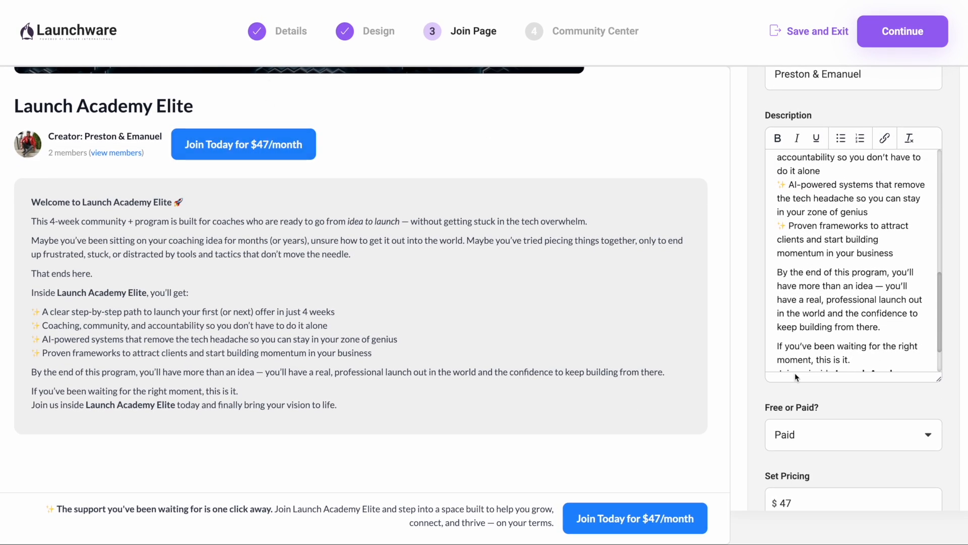
# Step: Examine the Free or Paid choices and compare the pricing with the join buttons in the page preview
pyautogui.scroll(-2, 795, 374)
pyautogui.scroll(-2, 795, 375)
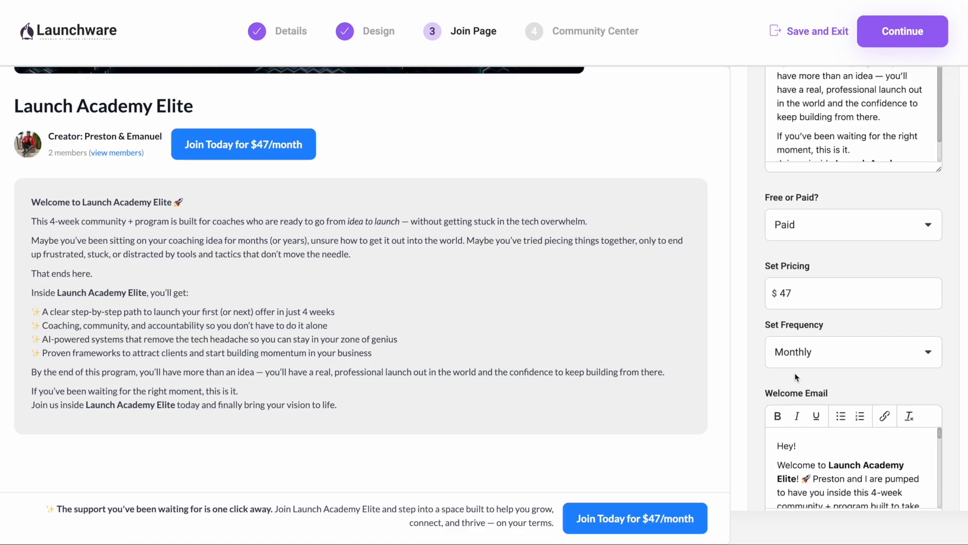
pyautogui.click(817, 234)
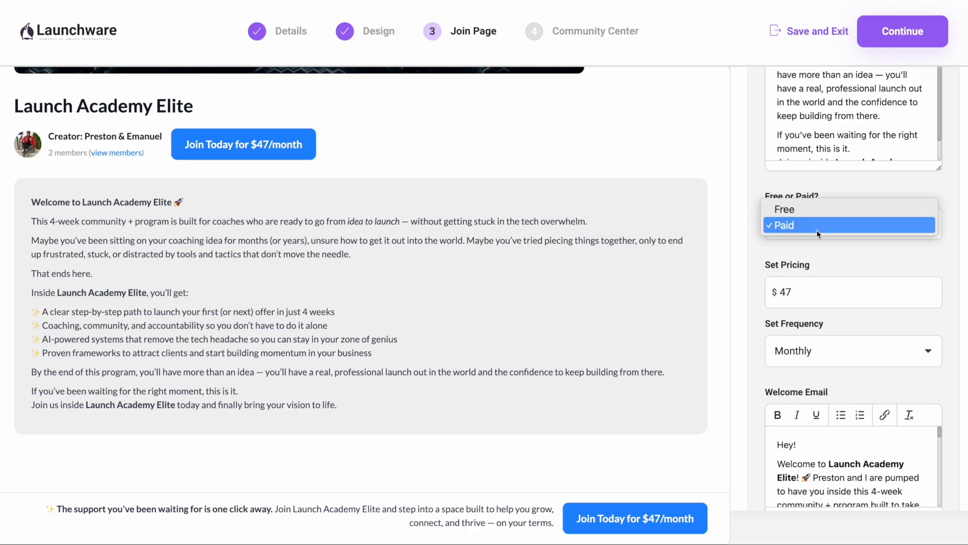
pyautogui.click(762, 263)
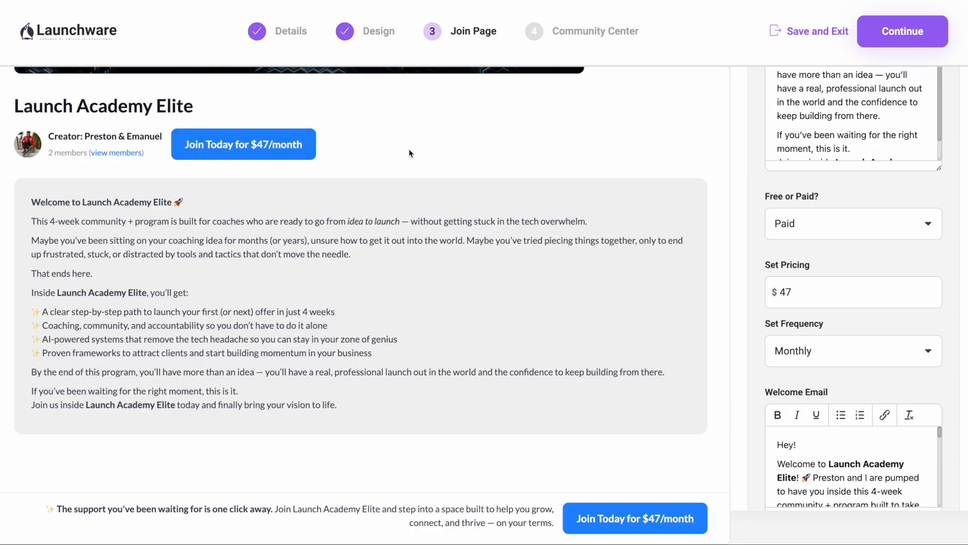
pyautogui.scroll(6, 332, 162)
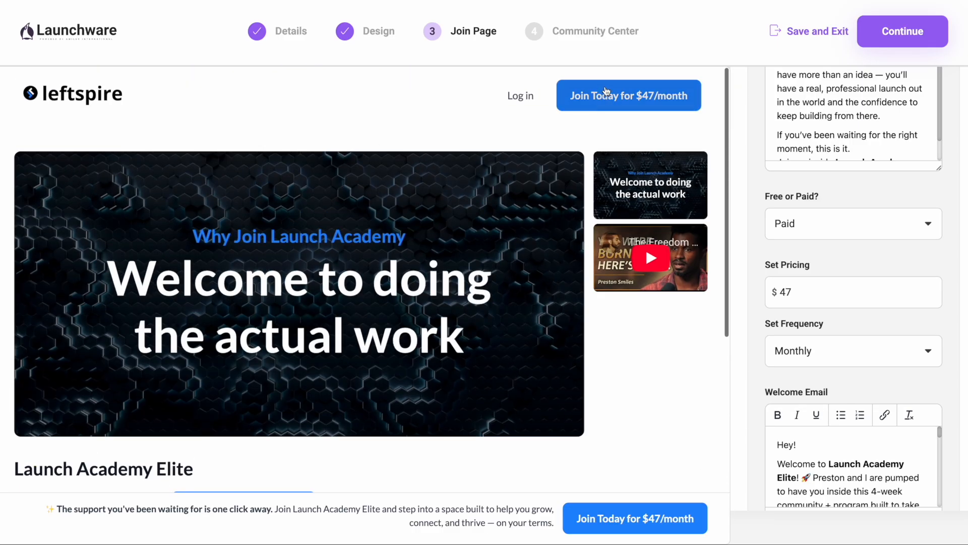
pyautogui.scroll(-3, 489, 319)
pyautogui.scroll(-2, 489, 319)
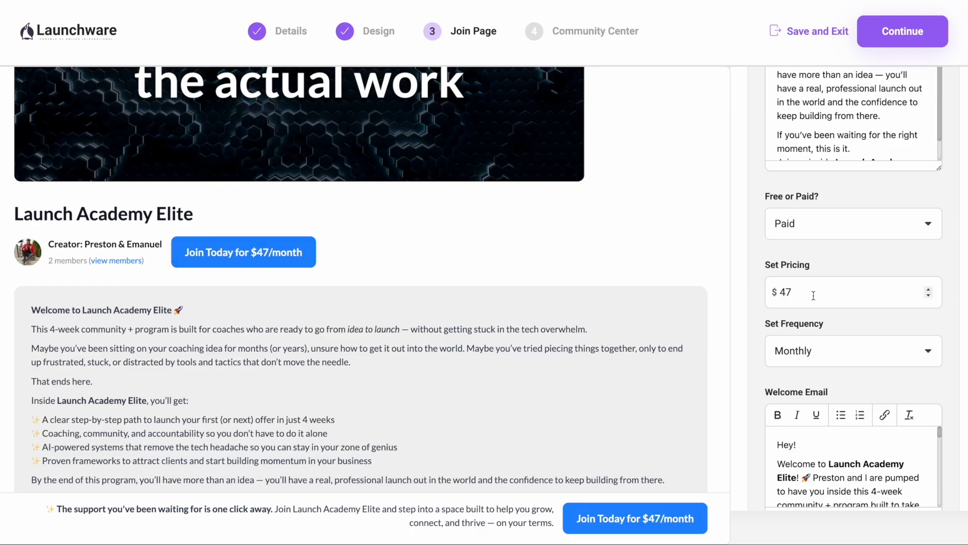
# Step: Examine the available billing intervals for the community under Set Frequency
pyautogui.scroll(-3, 761, 331)
pyautogui.click(840, 234)
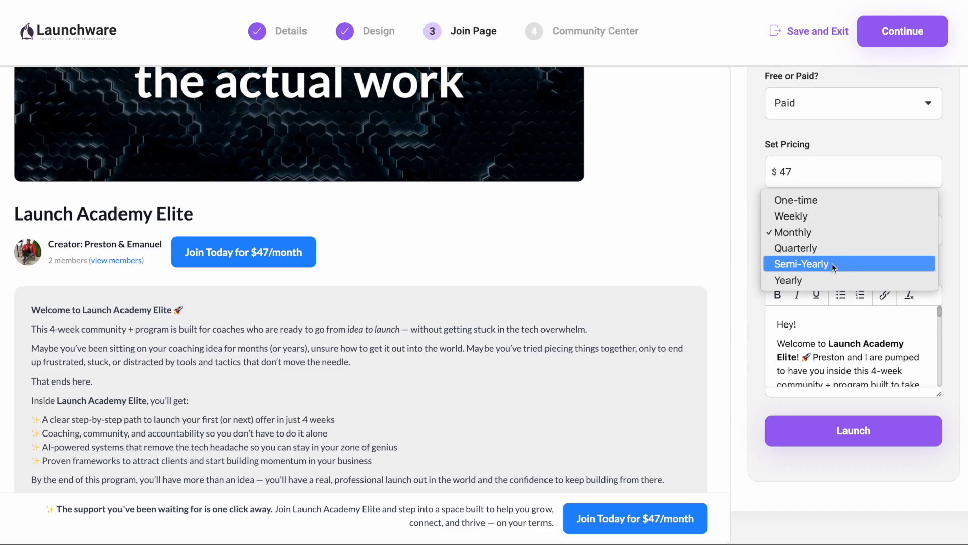
pyautogui.click(759, 330)
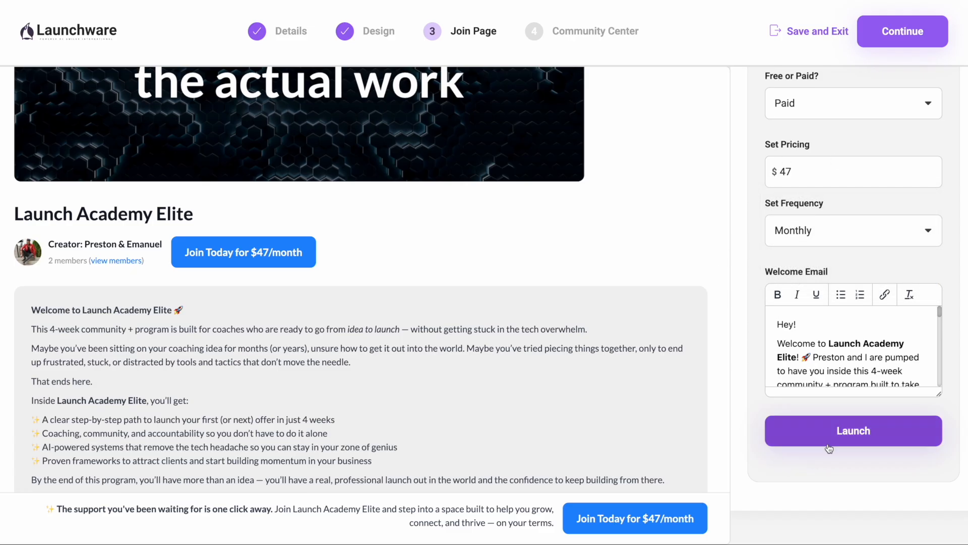
# Step: Launch the join page from below the Welcome Email settings and proceed to the Community Center
pyautogui.scroll(4, 600, 303)
pyautogui.scroll(-5, 597, 297)
pyautogui.click(872, 437)
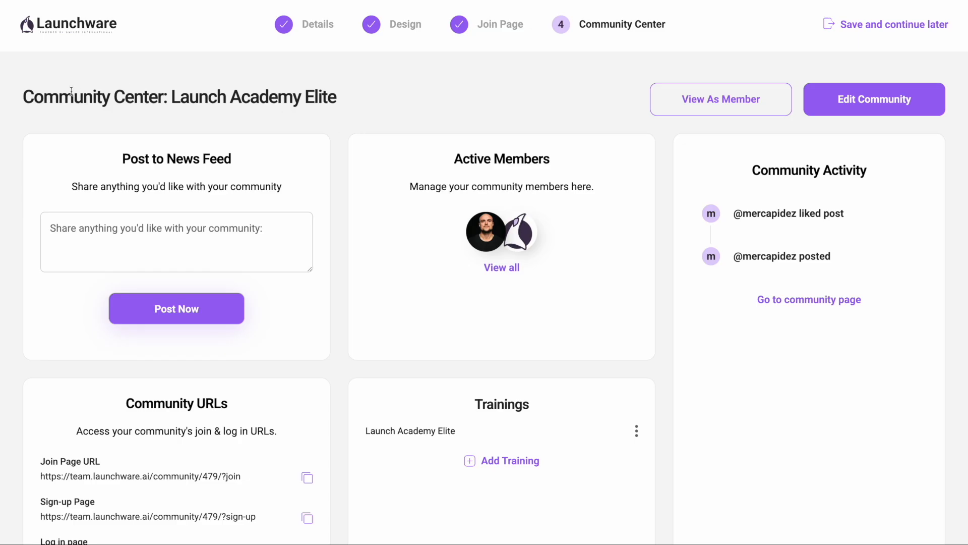
# Step: Copy the Join Page URL from the Community URLs and open the live join page
pyautogui.scroll(-2, 302, 189)
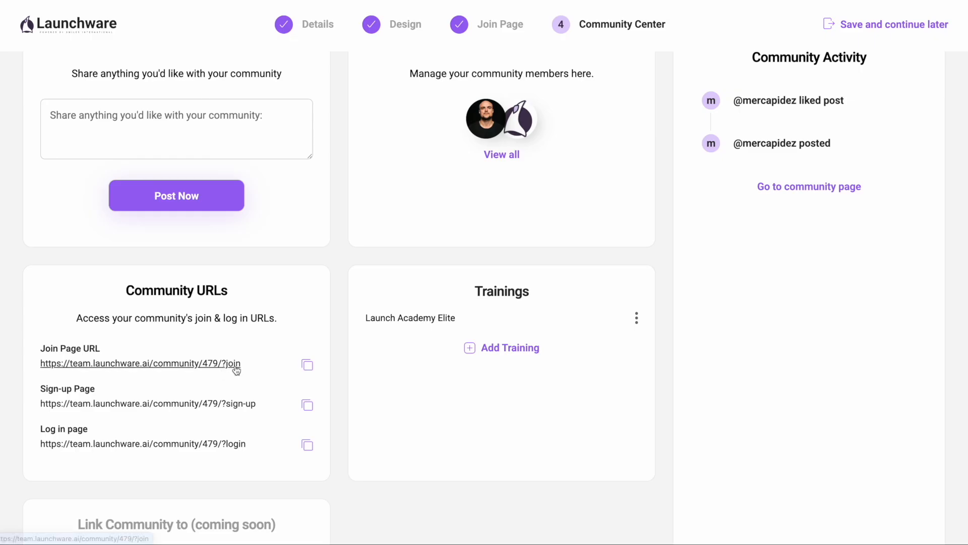
pyautogui.click(308, 366)
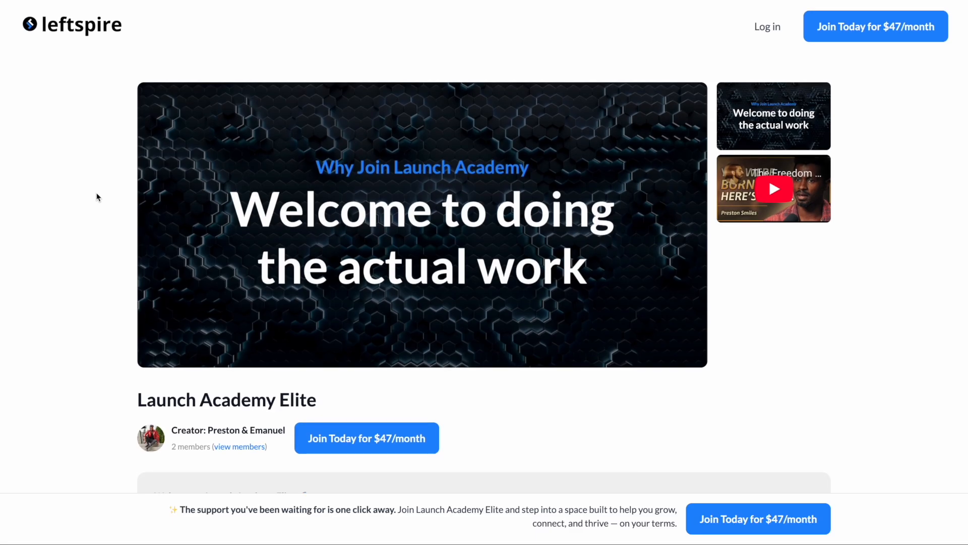
# Step: Show the second hero item on the live join page, play its video briefly, and pause it
pyautogui.scroll(-2, 98, 197)
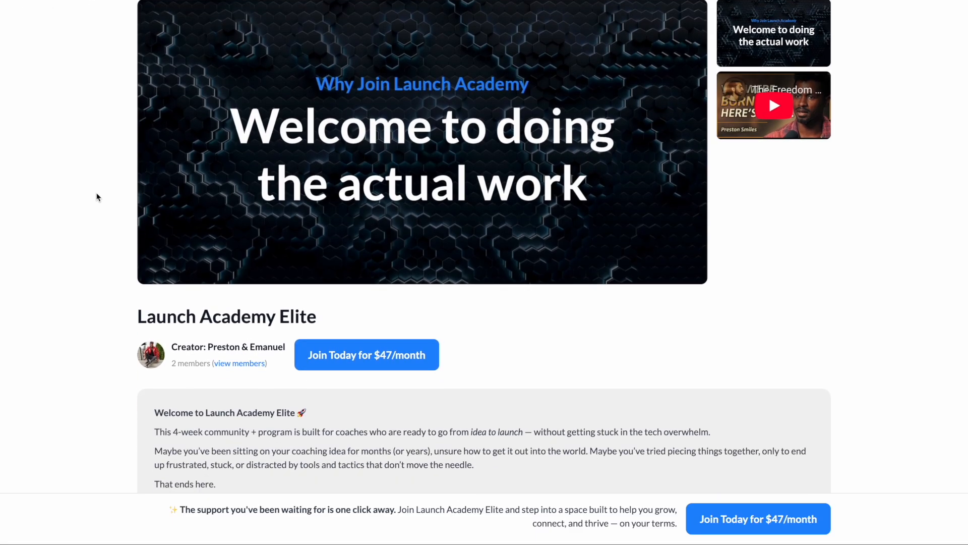
pyautogui.click(774, 105)
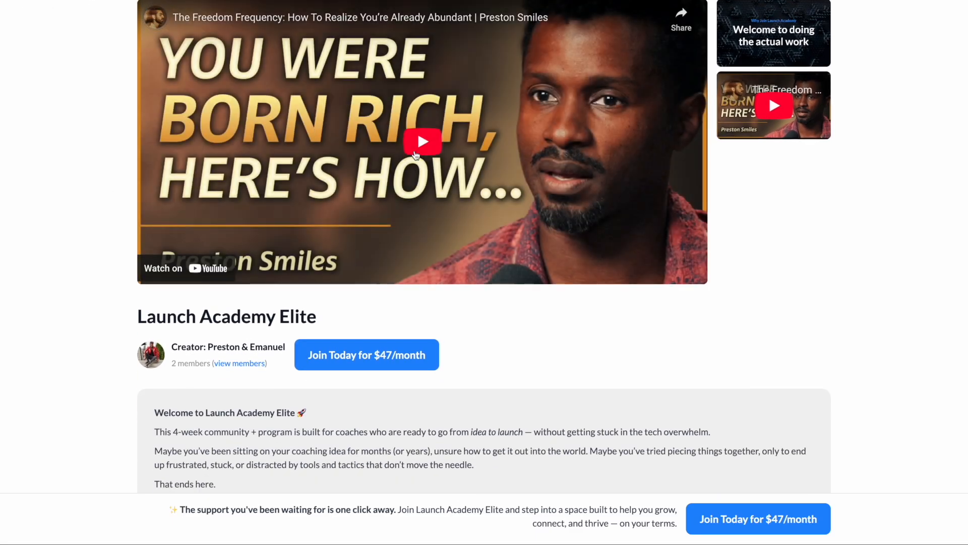
pyautogui.click(417, 155)
pyautogui.scroll(2, 416, 155)
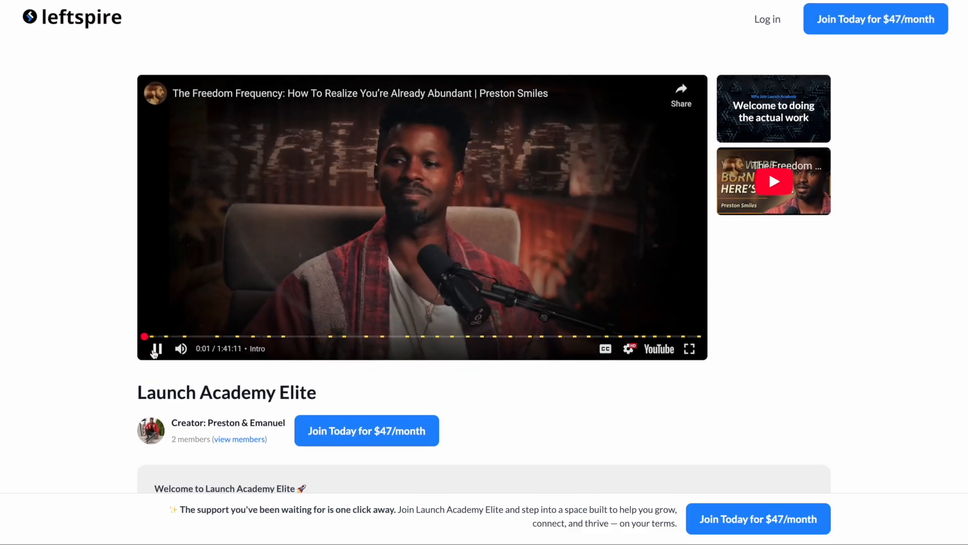
pyautogui.click(155, 353)
# Step: Open the Join Today checkout from the live page, examine its payment form and order summary, and close it
pyautogui.scroll(-5, 91, 360)
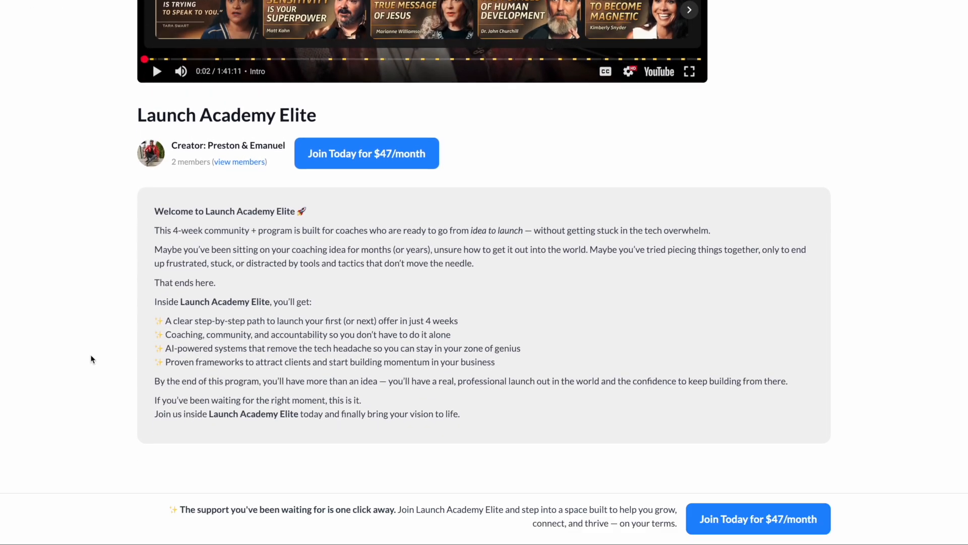
pyautogui.scroll(1, 91, 359)
pyautogui.click(785, 501)
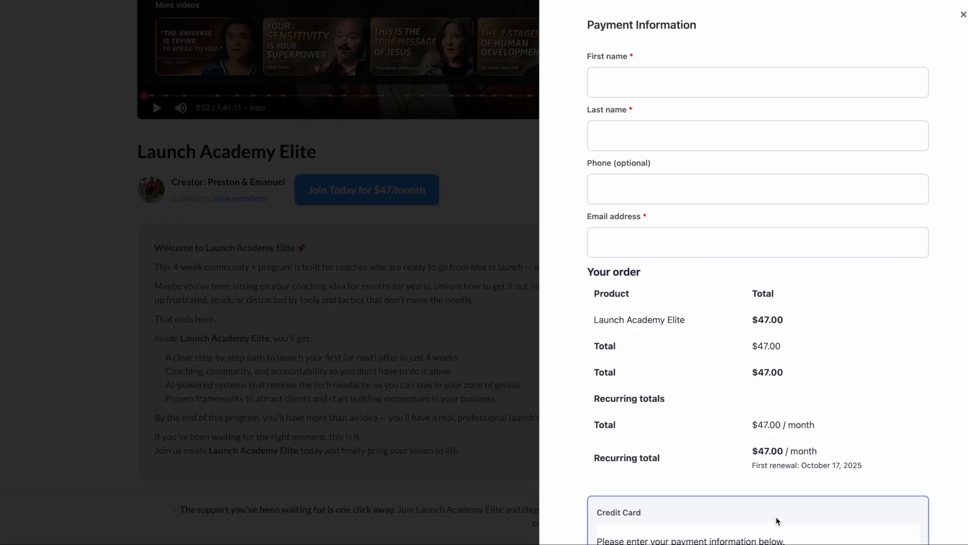
pyautogui.scroll(-2, 597, 326)
pyautogui.scroll(2, 596, 326)
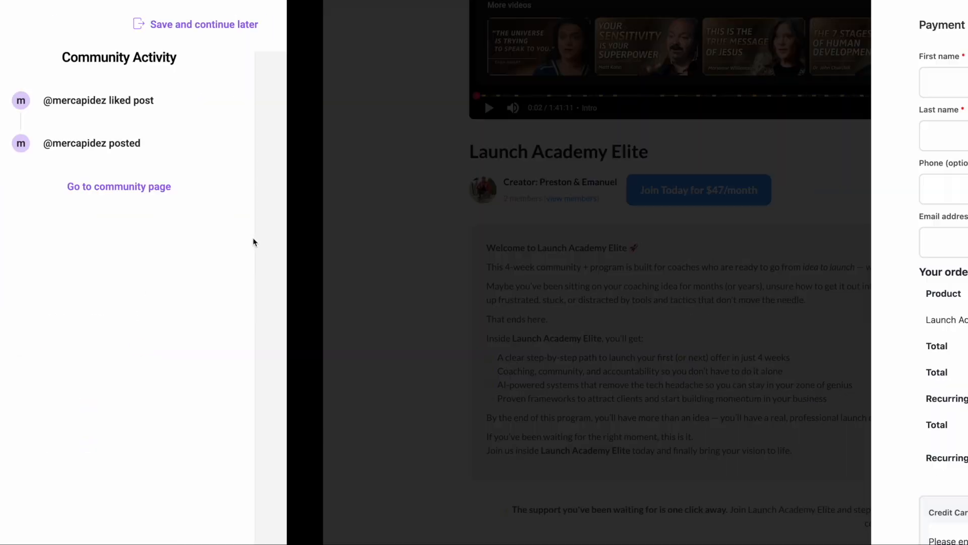
pyautogui.click(91, 238)
# Step: Look over the live join page once more and return to the Community Center overview
pyautogui.scroll(2, 87, 237)
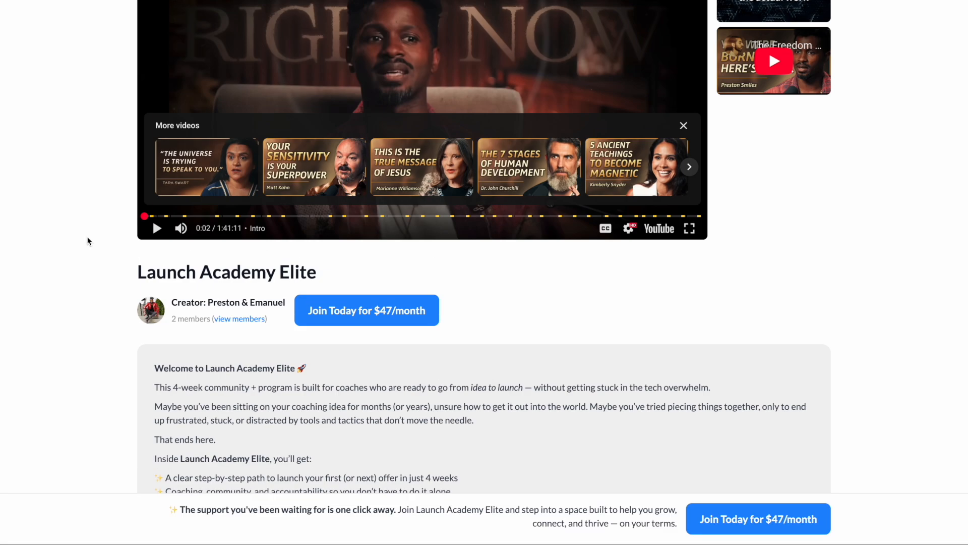
pyautogui.scroll(3, 88, 241)
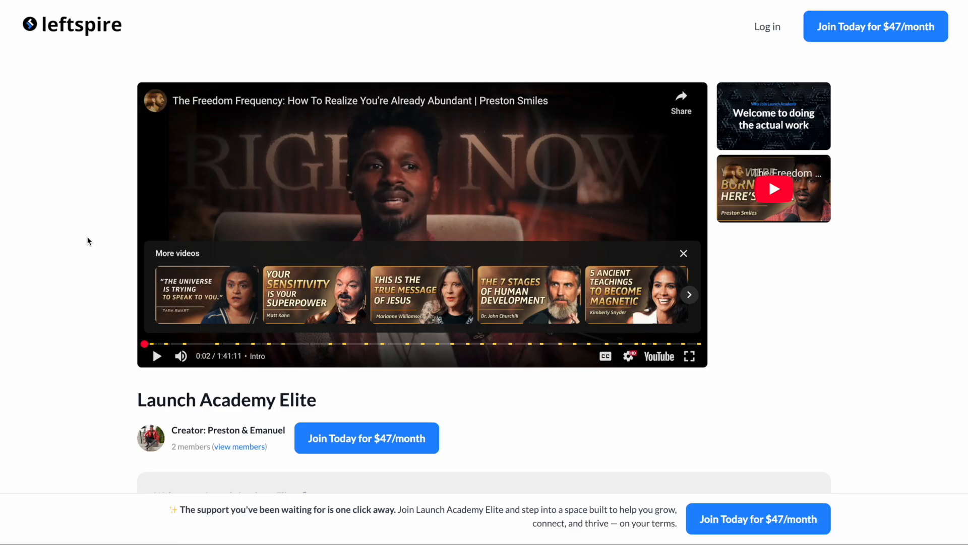
pyautogui.scroll(-1, 87, 241)
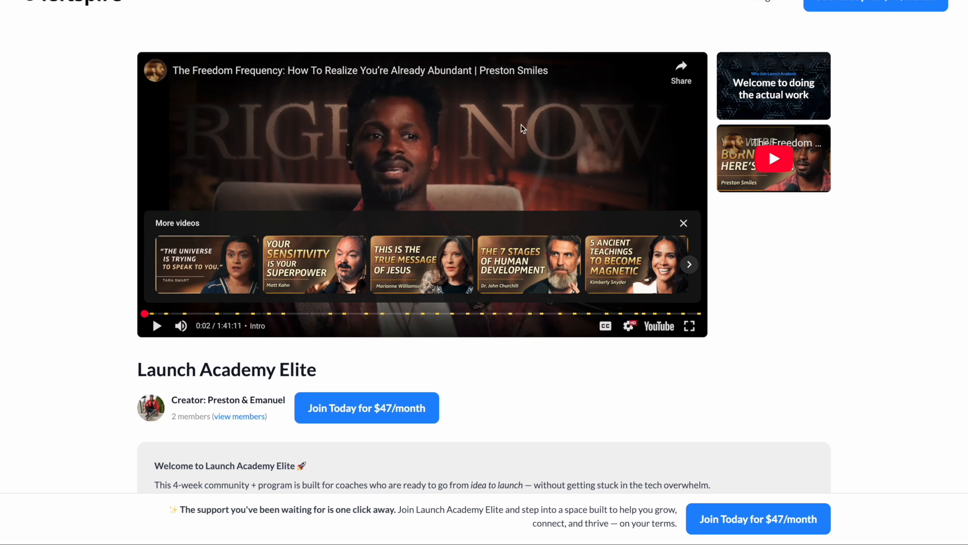
pyautogui.scroll(-4, 88, 384)
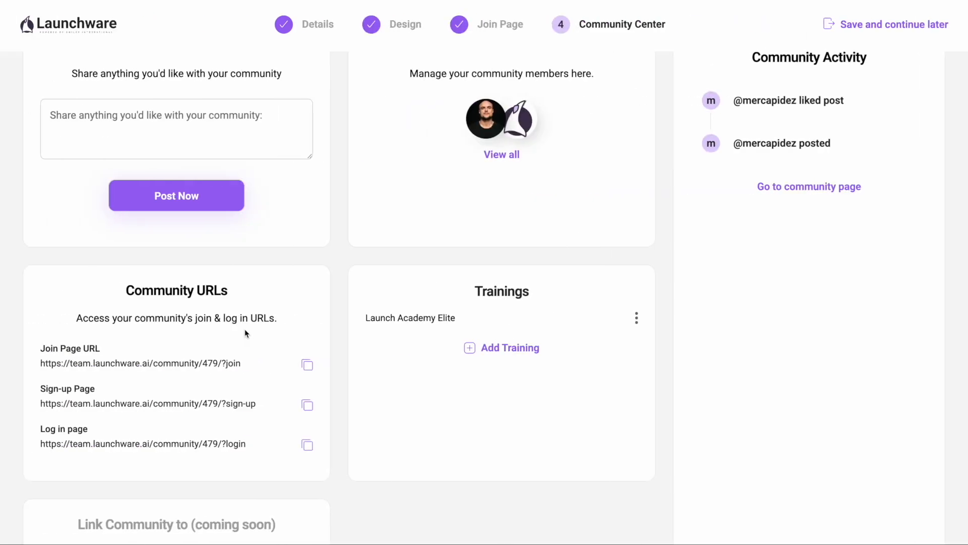
pyautogui.scroll(2, 245, 328)
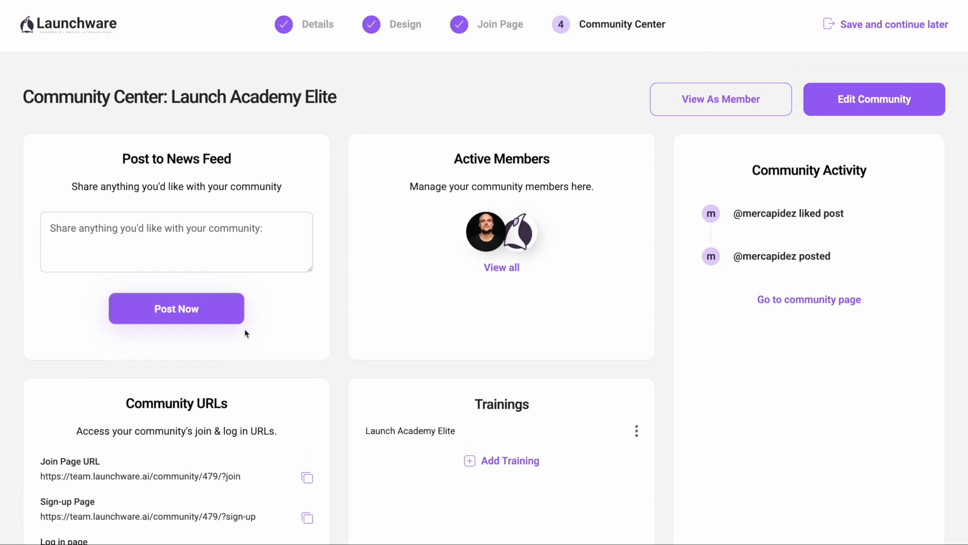